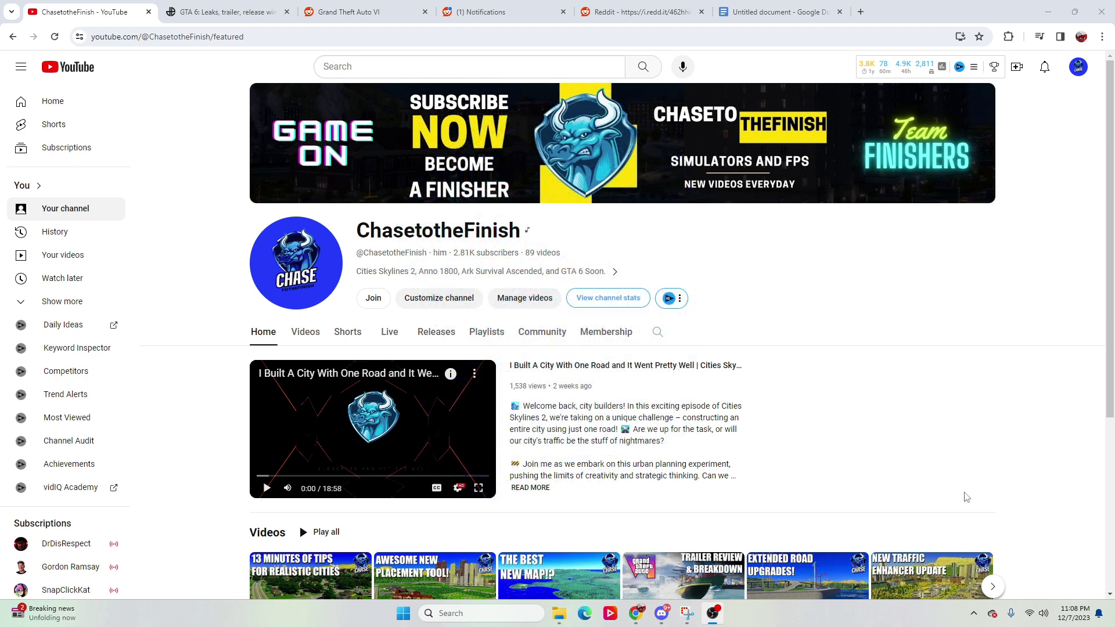
Open the 'Is This New Map the Best' Cali Coast video and expand its description
scroll(959, 451, down, 3)
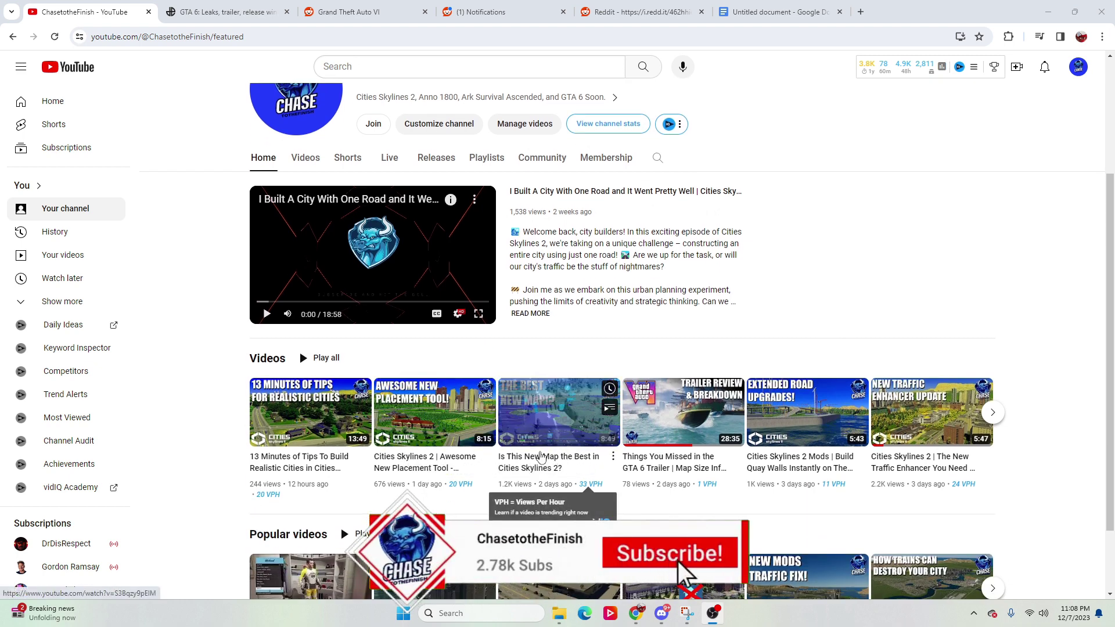
click(529, 462)
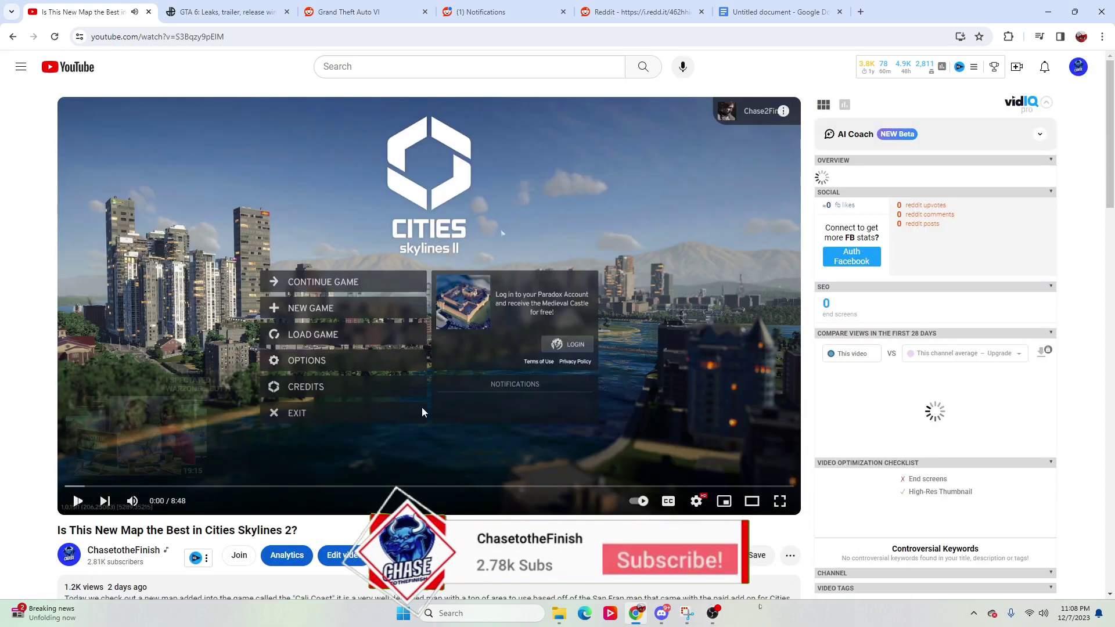
scroll(371, 401, down, 3)
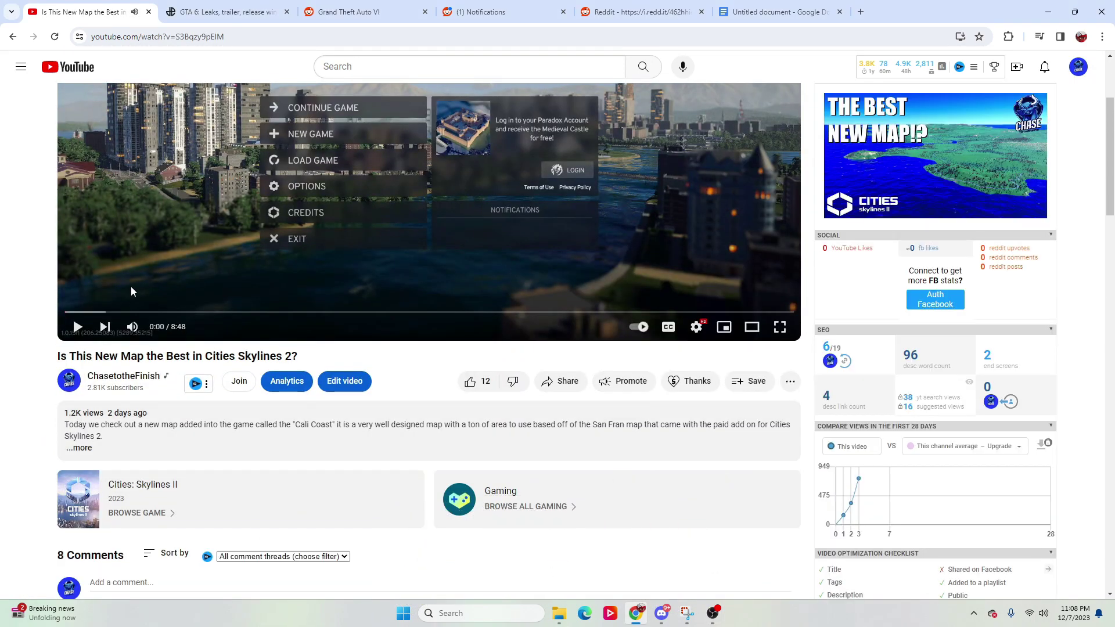
scroll(85, 405, down, 1)
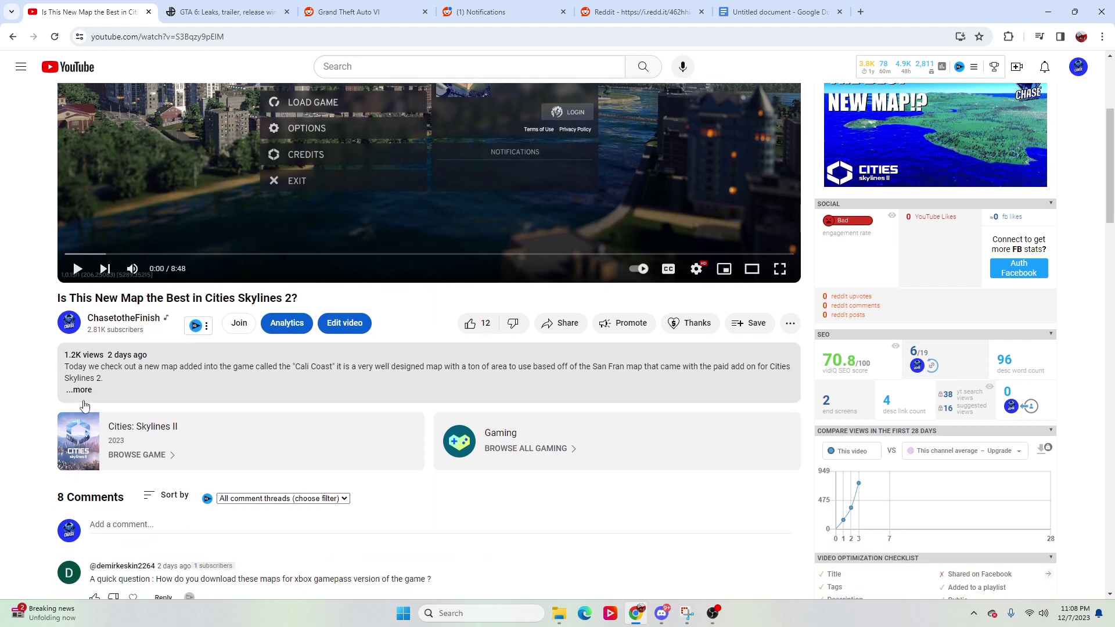
click(81, 390)
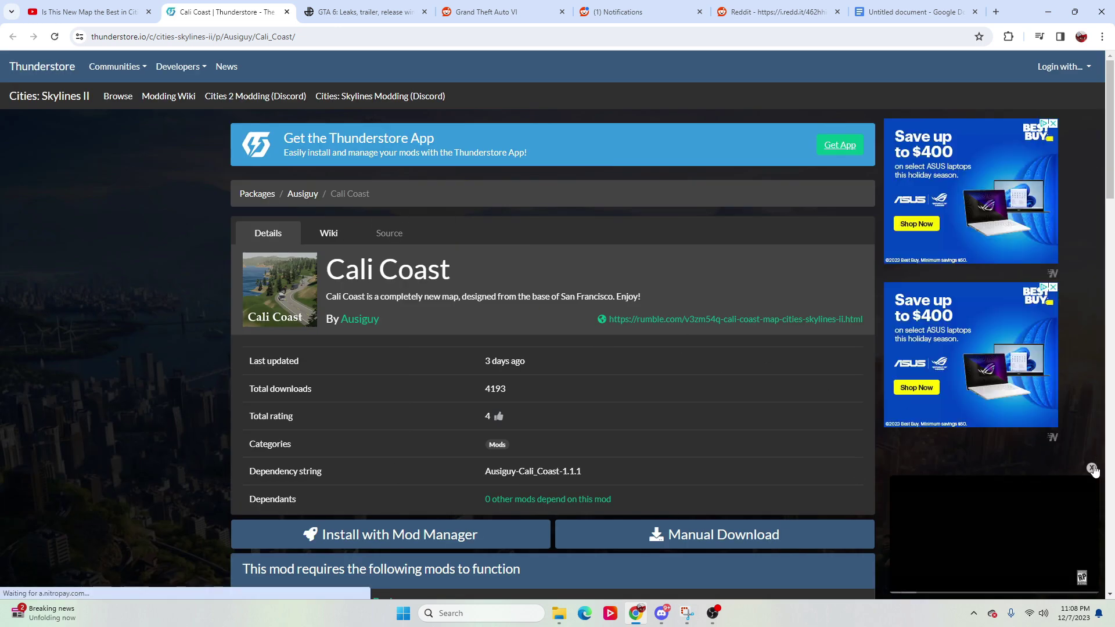
Manually download Ausiguy-Cali_Coast-1.1.1.zip from Thunderstore and show it in the Downloads folder
click(1091, 468)
scroll(648, 486, down, 3)
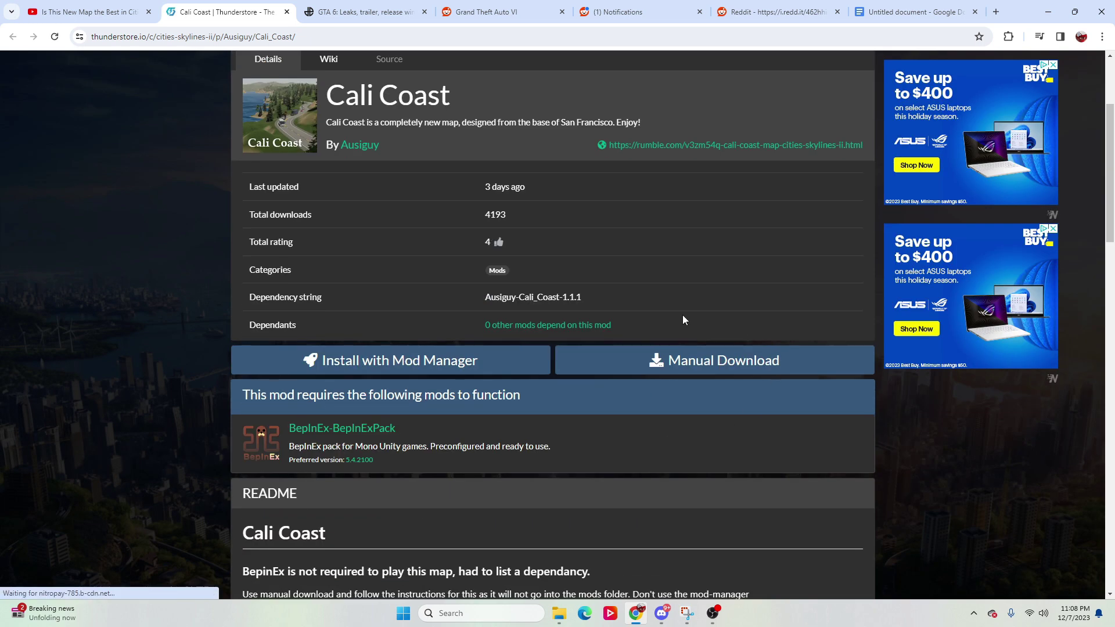
click(697, 365)
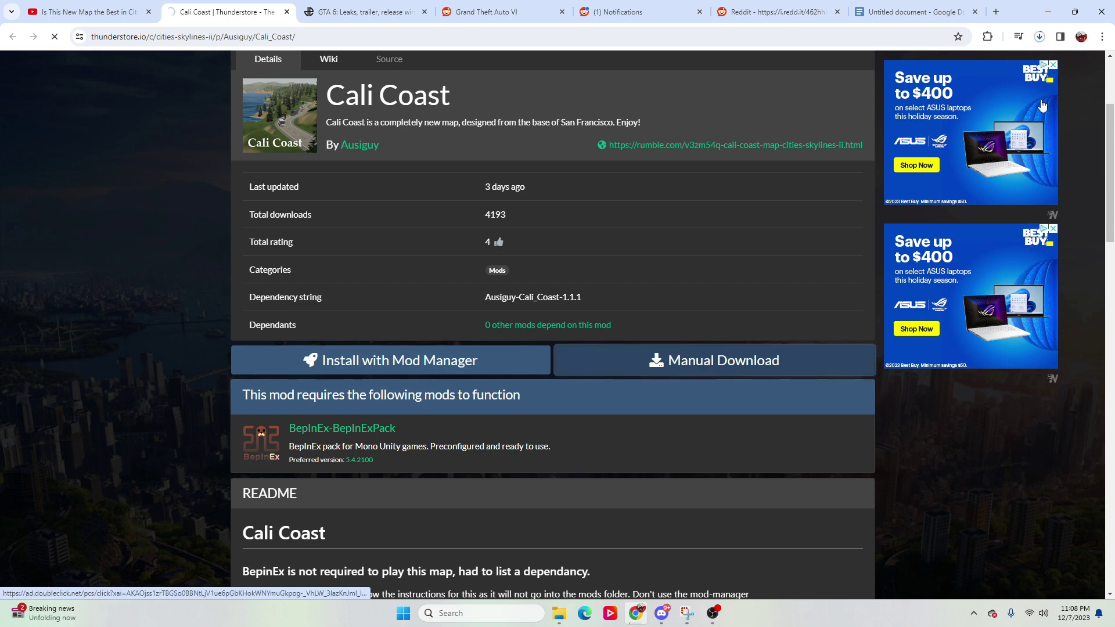
click(1039, 37)
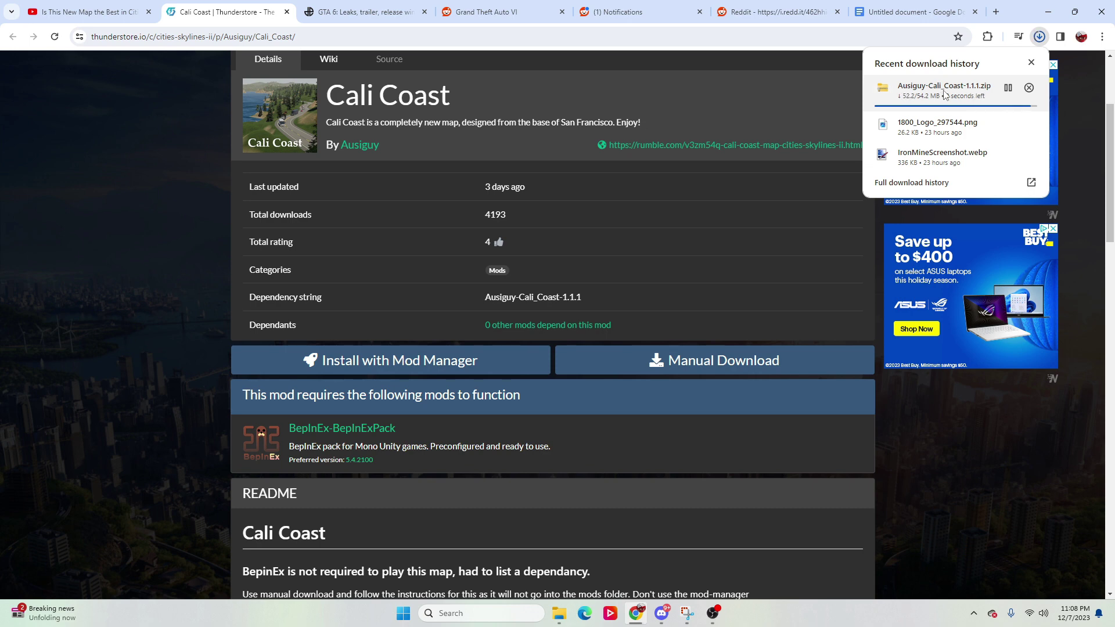
click(1006, 88)
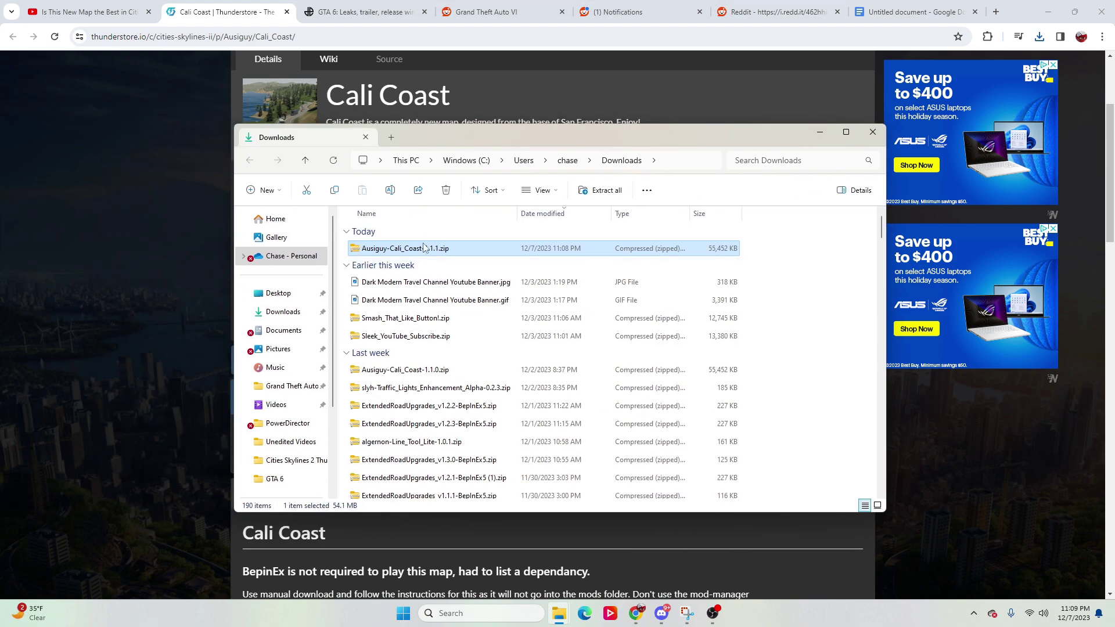
Open Ausiguy-Cali_Coast-1.1.1.zip and open its README.md in Notepad just once
double_click(425, 250)
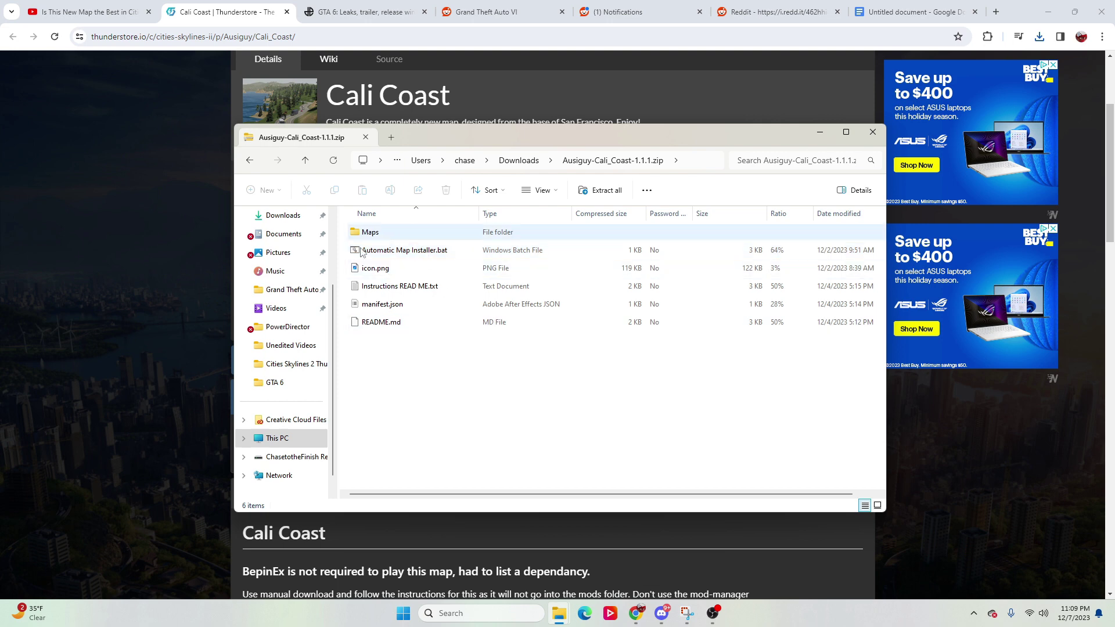
double_click(372, 323)
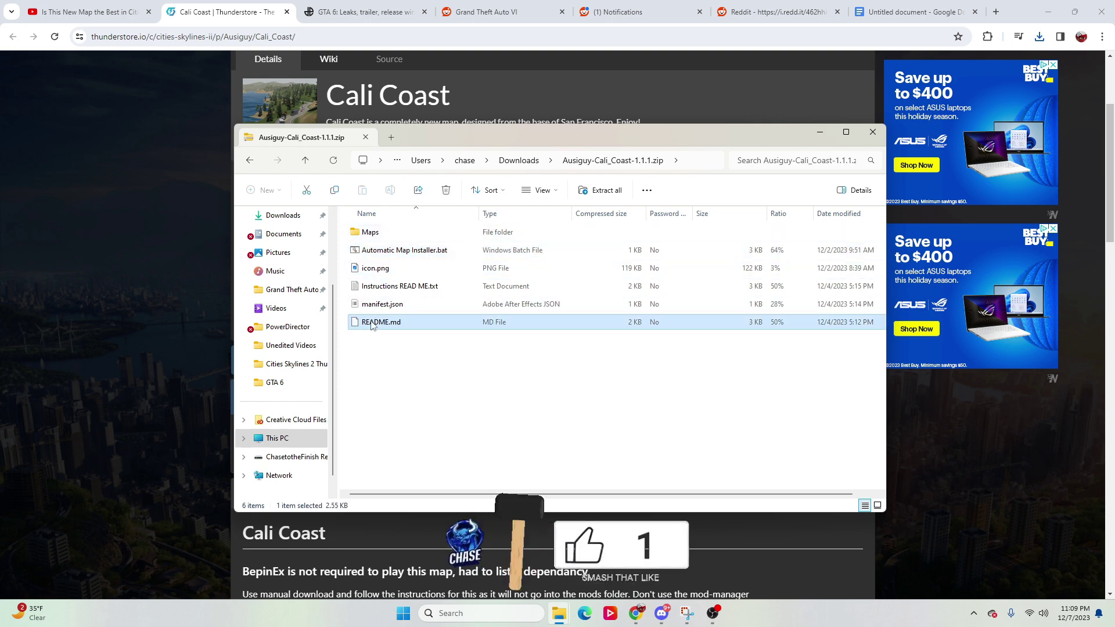
click(511, 268)
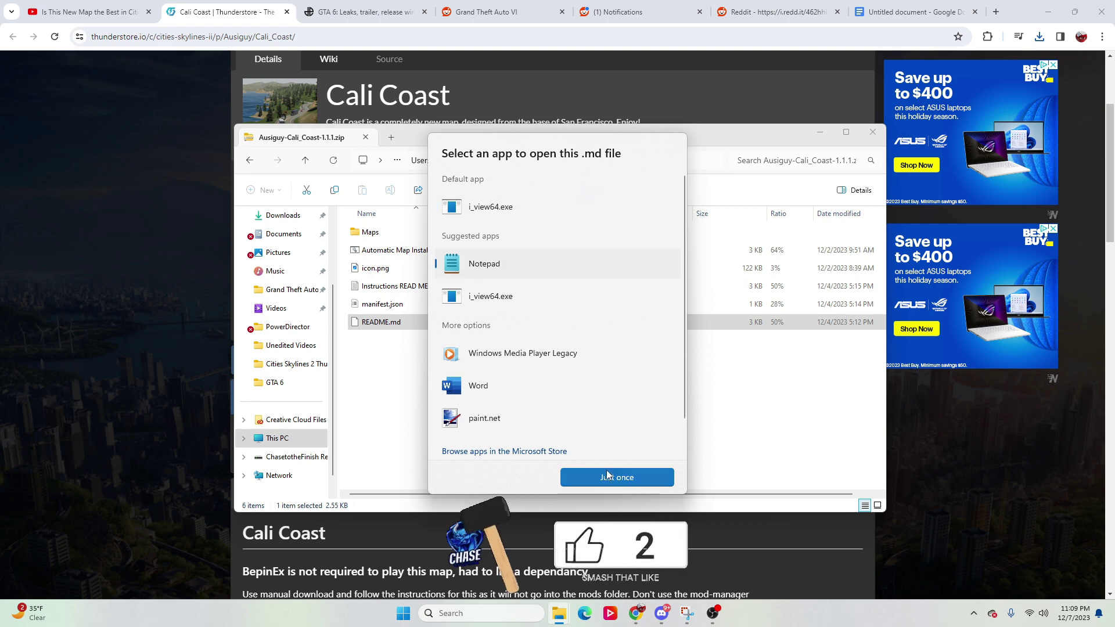
click(613, 476)
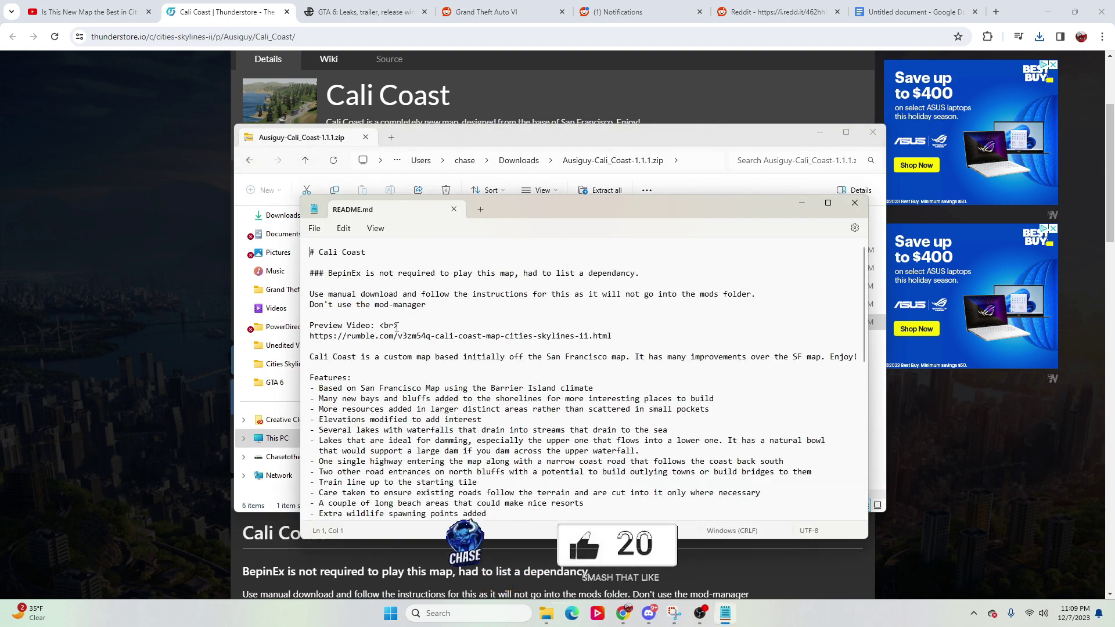
Scroll to How To Install and select the %User%\AppData\LocalLow\Colossal Order\Cities Skylines II\Maps path
scroll(397, 326, down, 10)
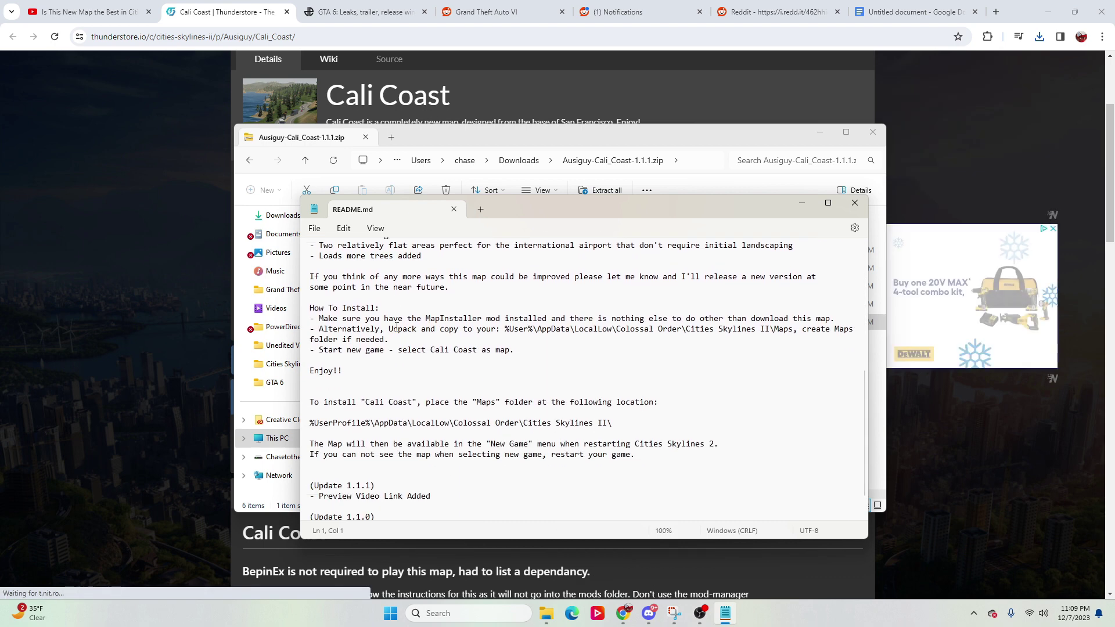
scroll(396, 326, down, 2)
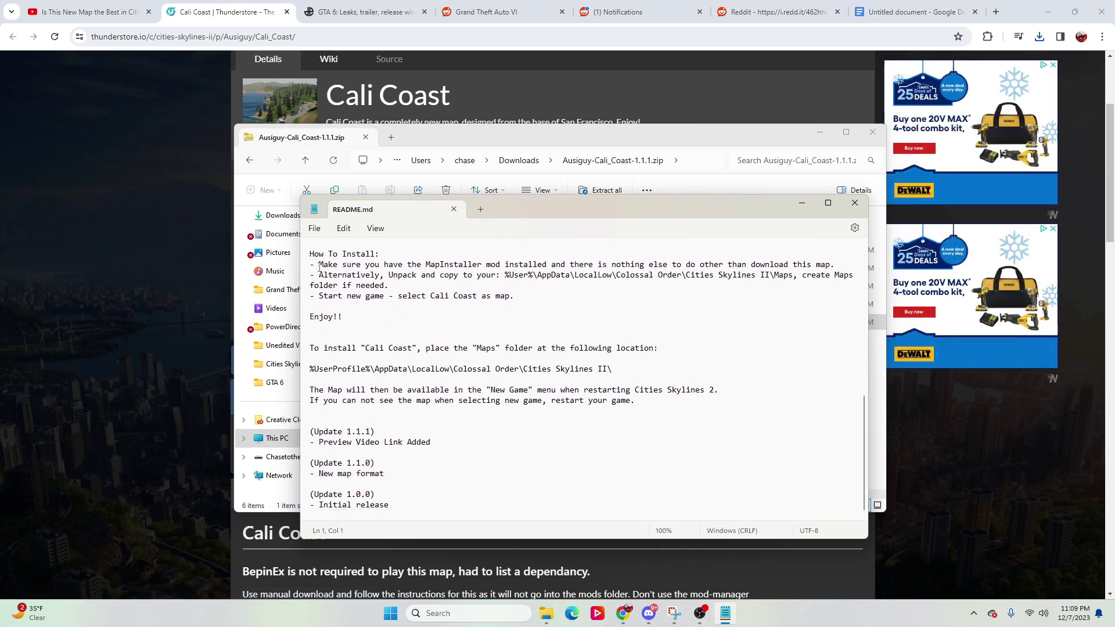
drag(539, 262, 719, 265)
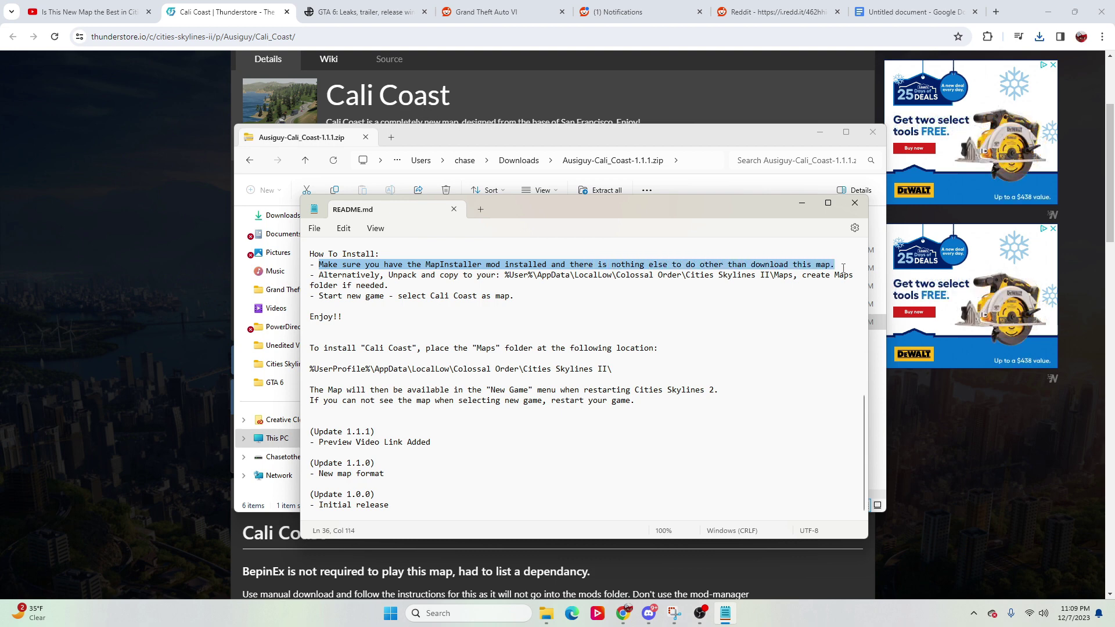
click(533, 281)
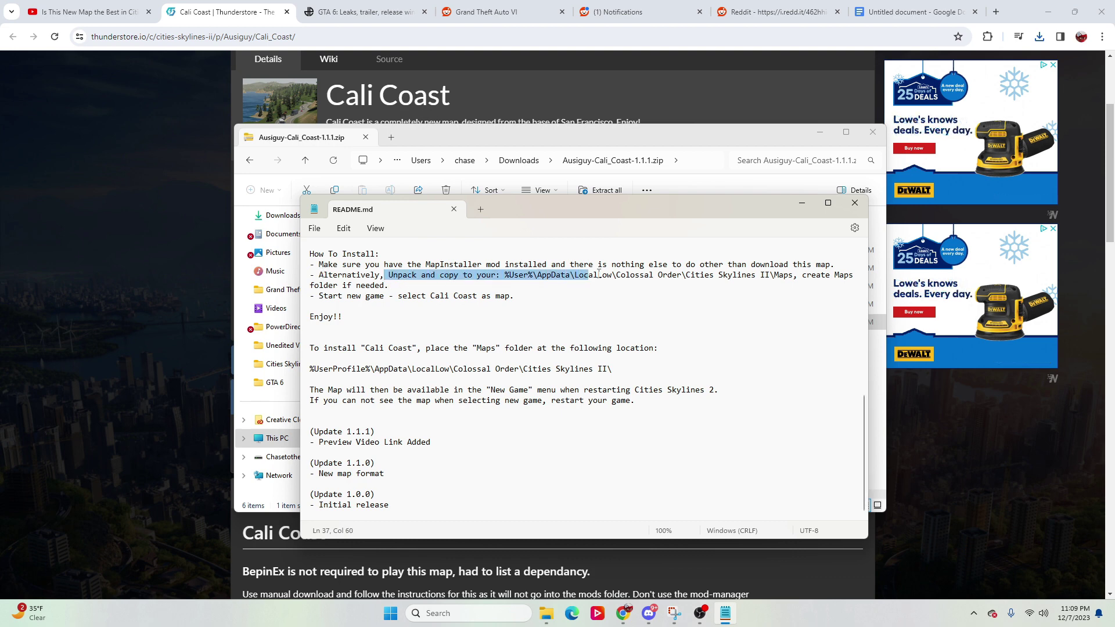
drag(598, 273, 790, 279)
click(741, 300)
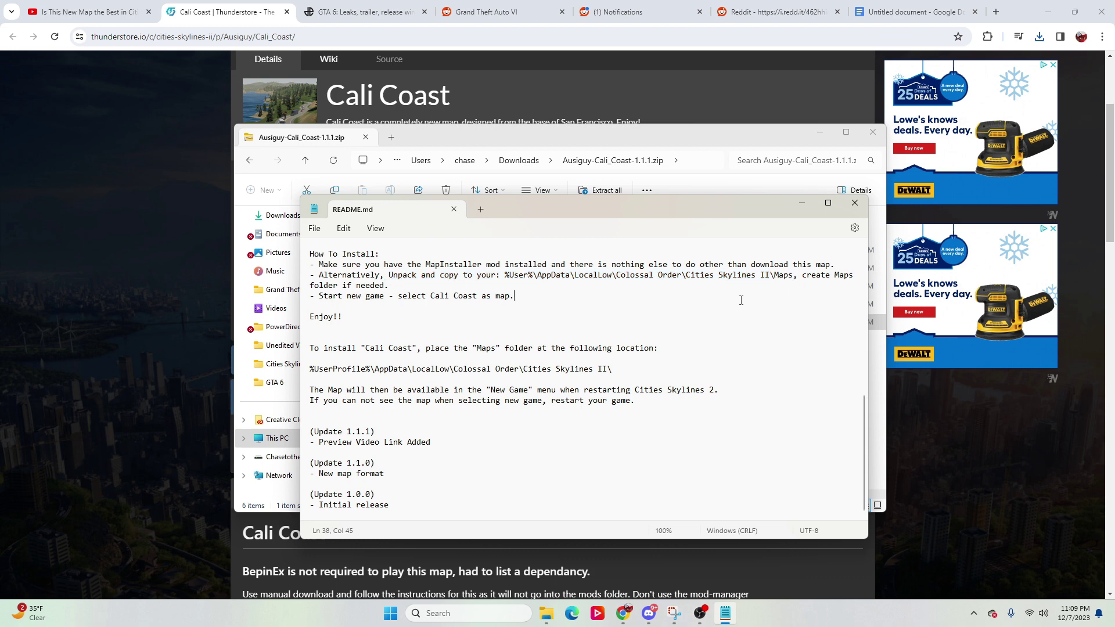
drag(504, 275, 791, 275)
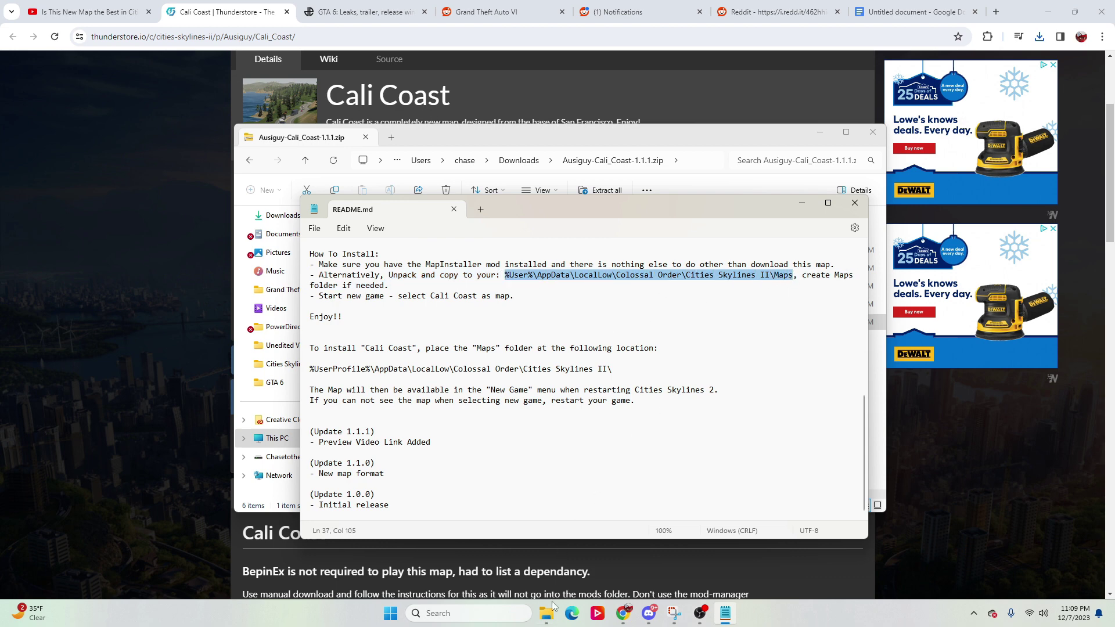
mouse_move(552, 616)
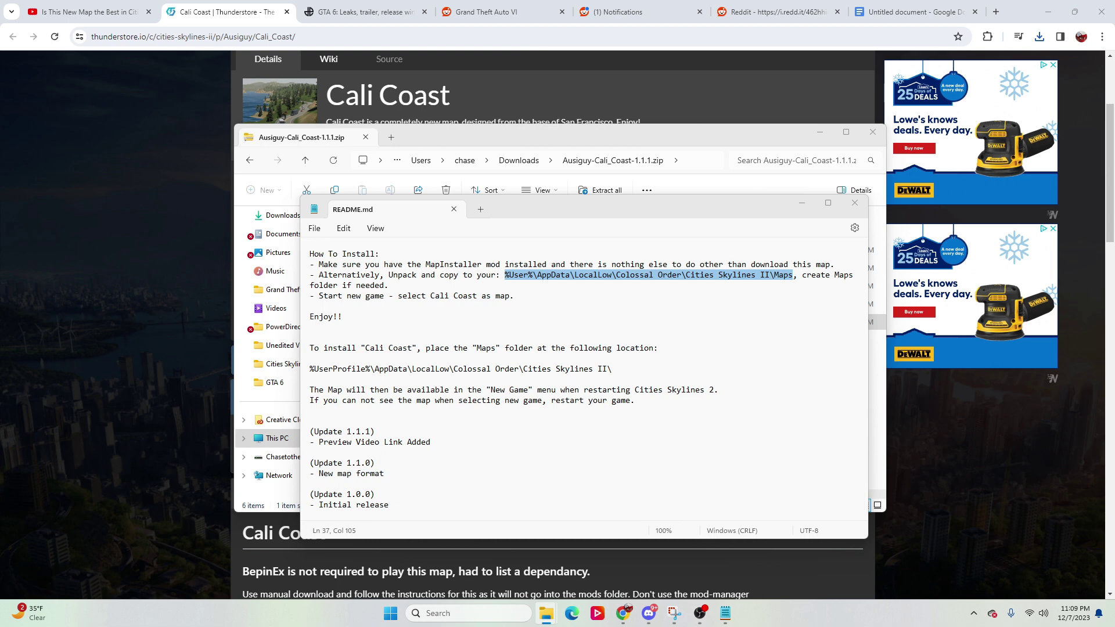
Open a new Explorer window at C:\Users\<user>\AppData\LocalLow\Colossal Order\Cities Skylines II\Maps
key(super+e)
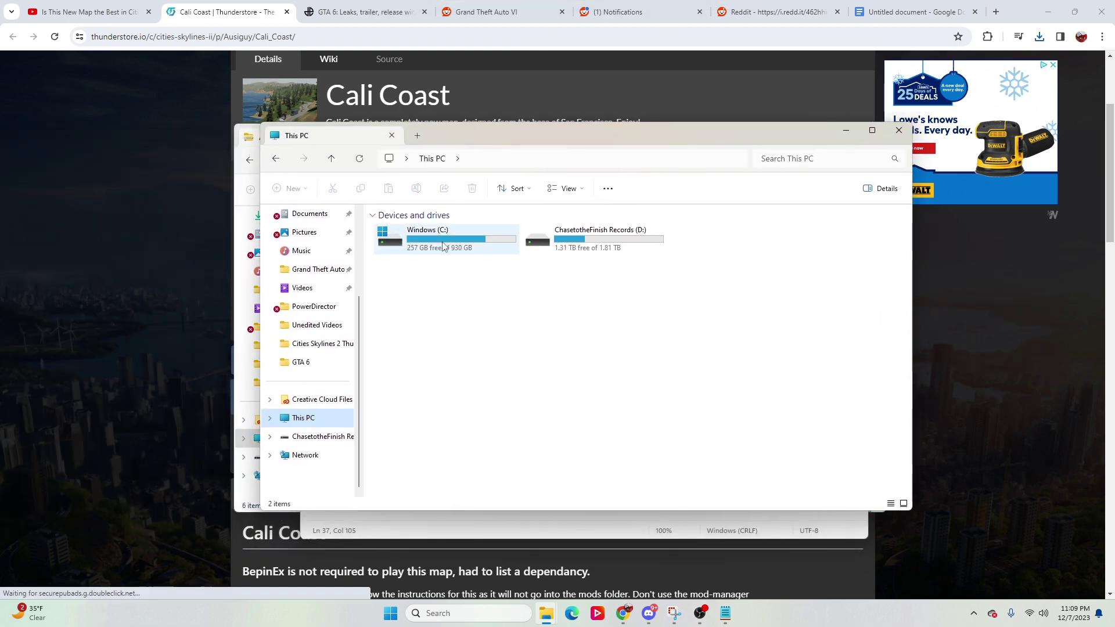
double_click(443, 246)
scroll(447, 394, down, 2)
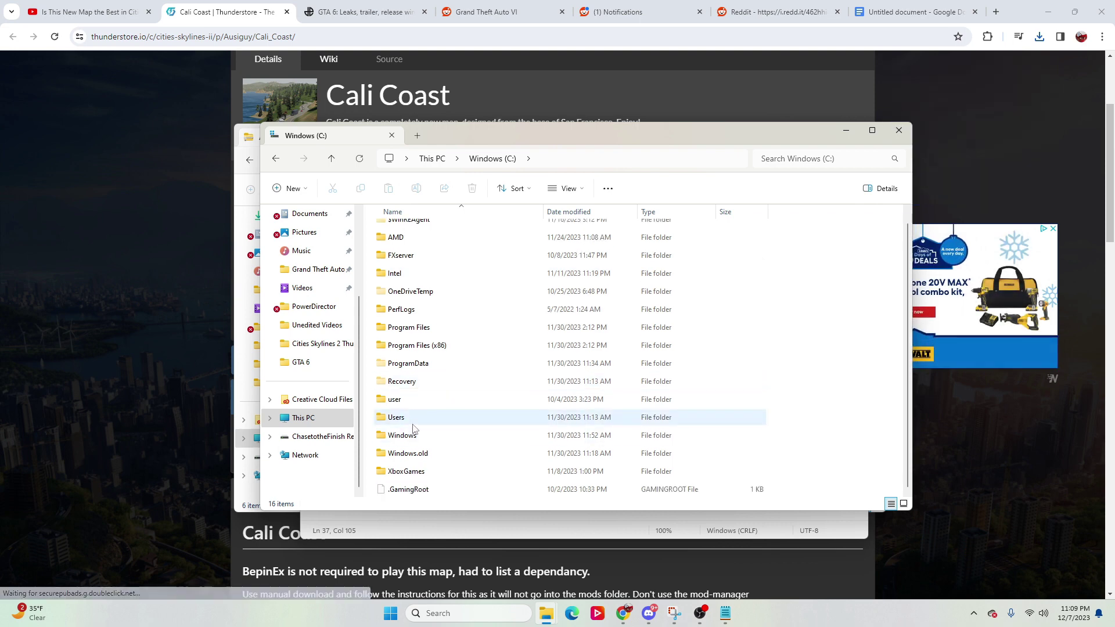
double_click(412, 428)
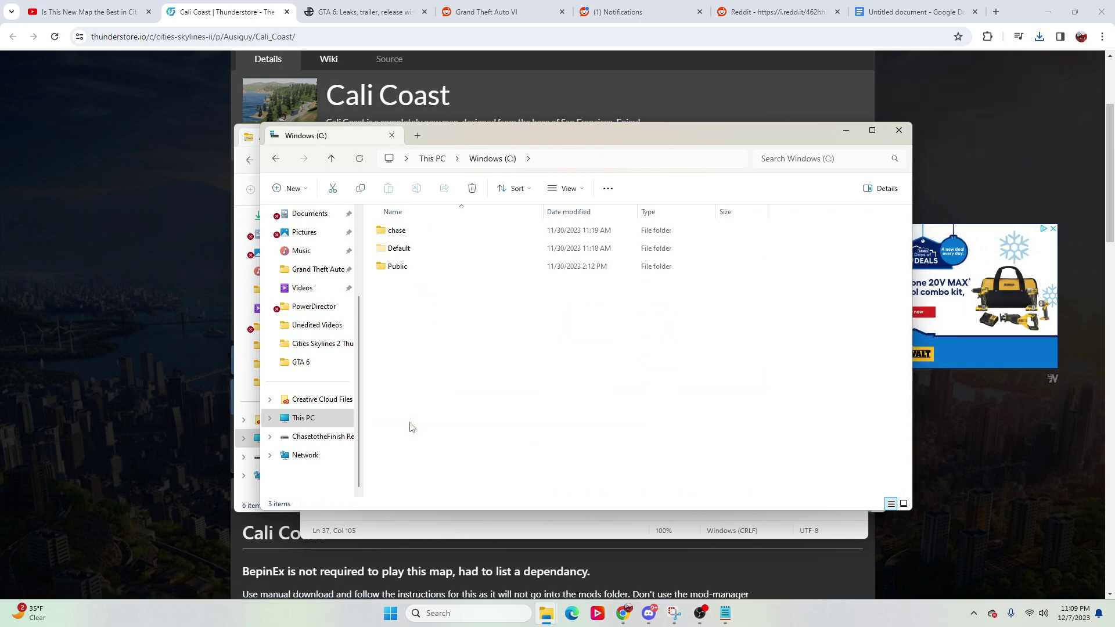
double_click(417, 230)
double_click(420, 250)
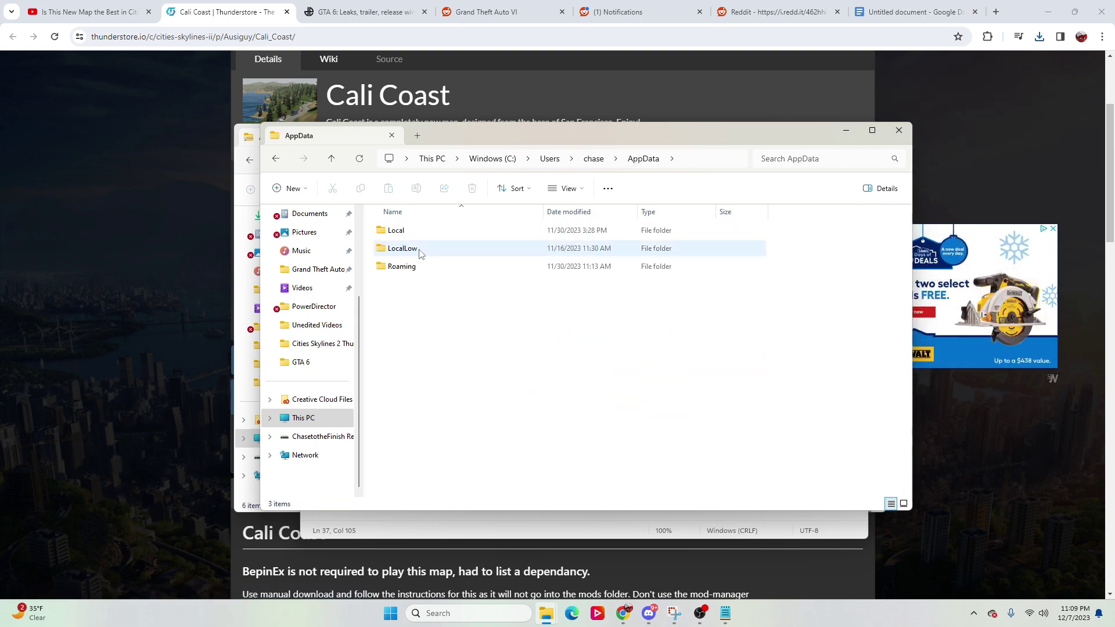
double_click(419, 250)
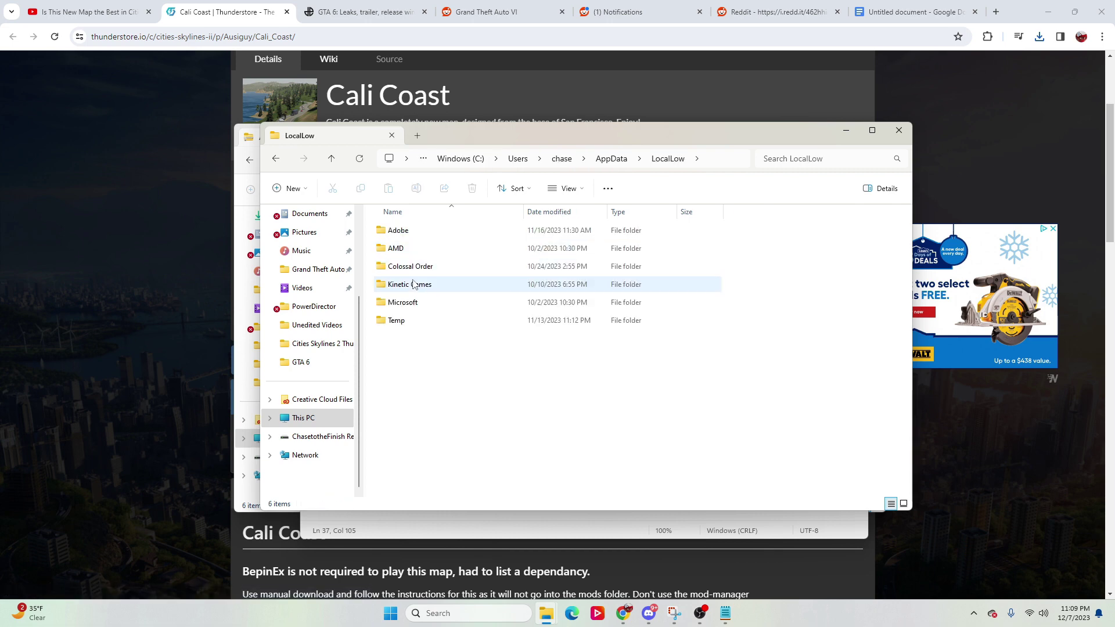
double_click(410, 266)
double_click(412, 231)
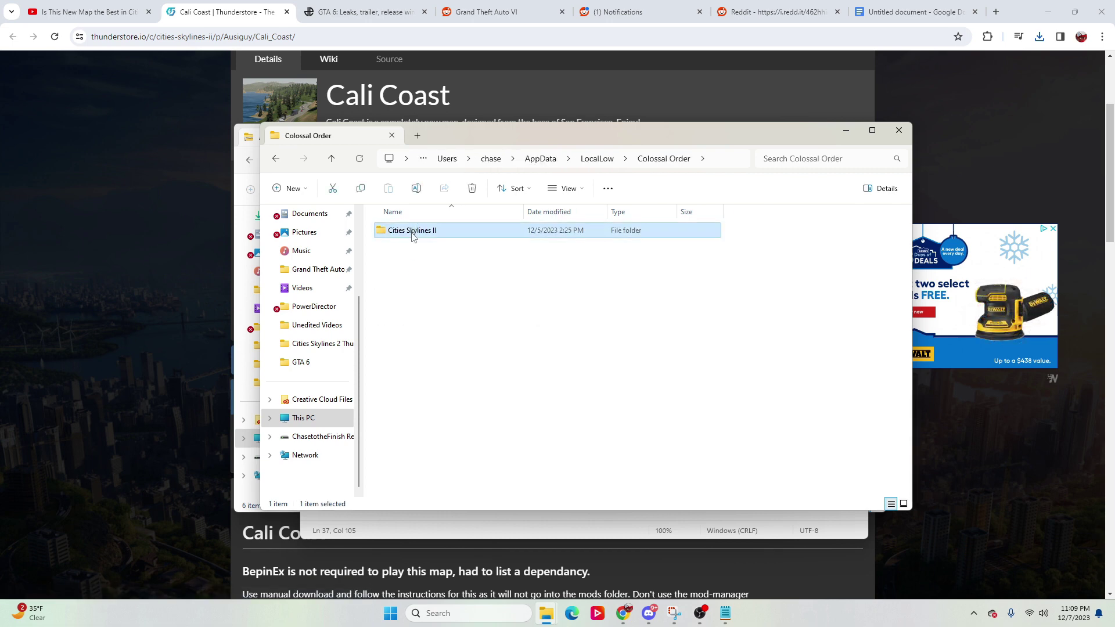
double_click(412, 286)
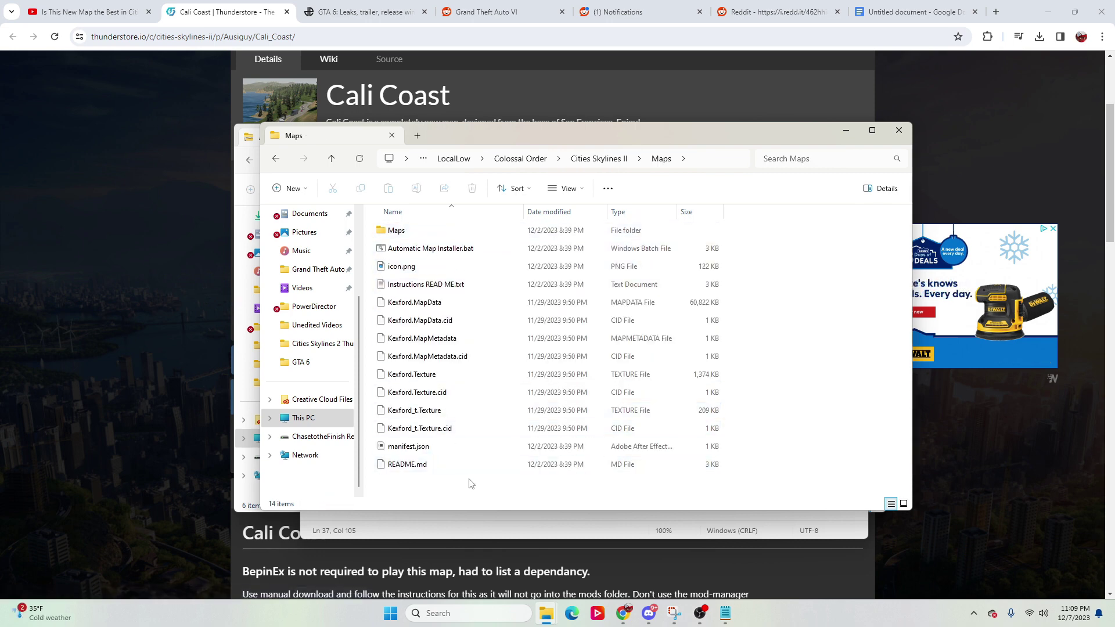
drag(445, 139, 666, 125)
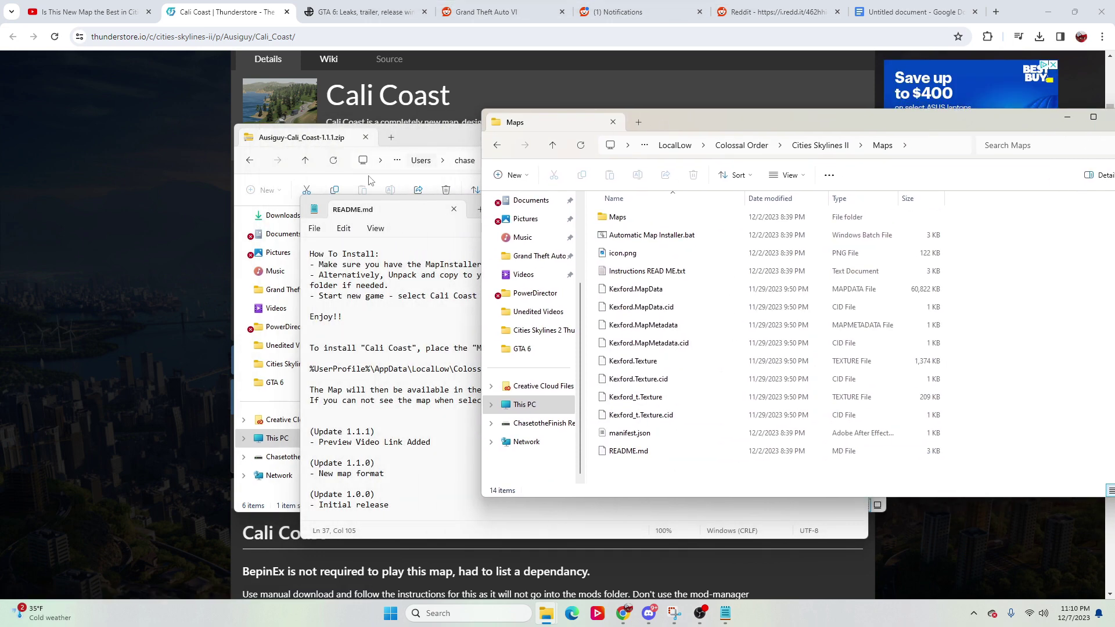
Arrange the zip and game Maps windows side by side, returning the zip to its top level
click(411, 147)
double_click(392, 235)
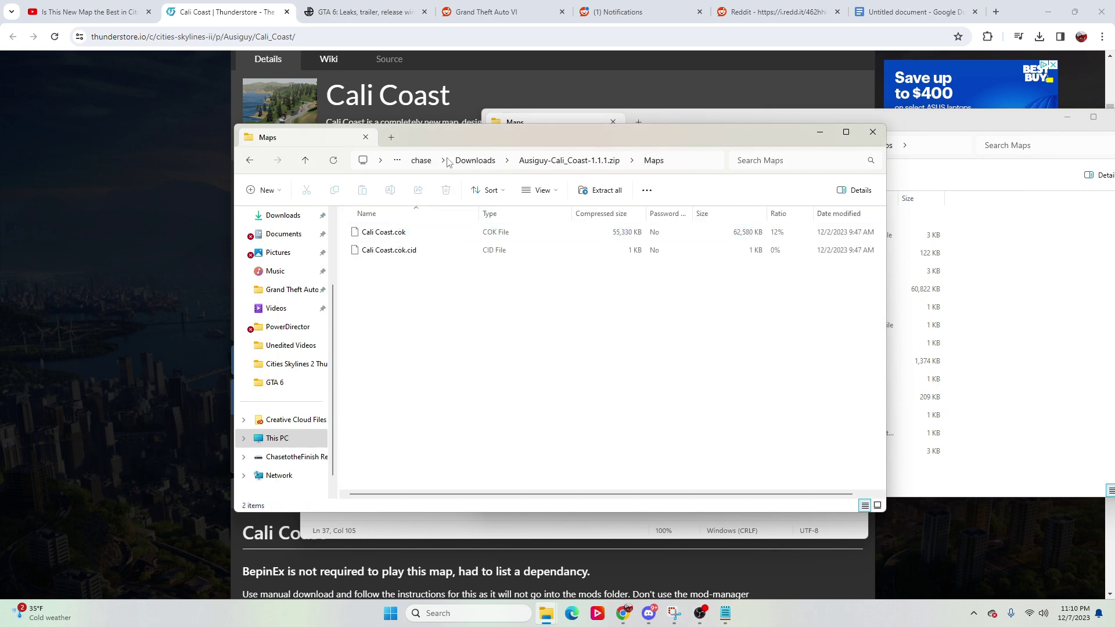
drag(467, 137, 172, 133)
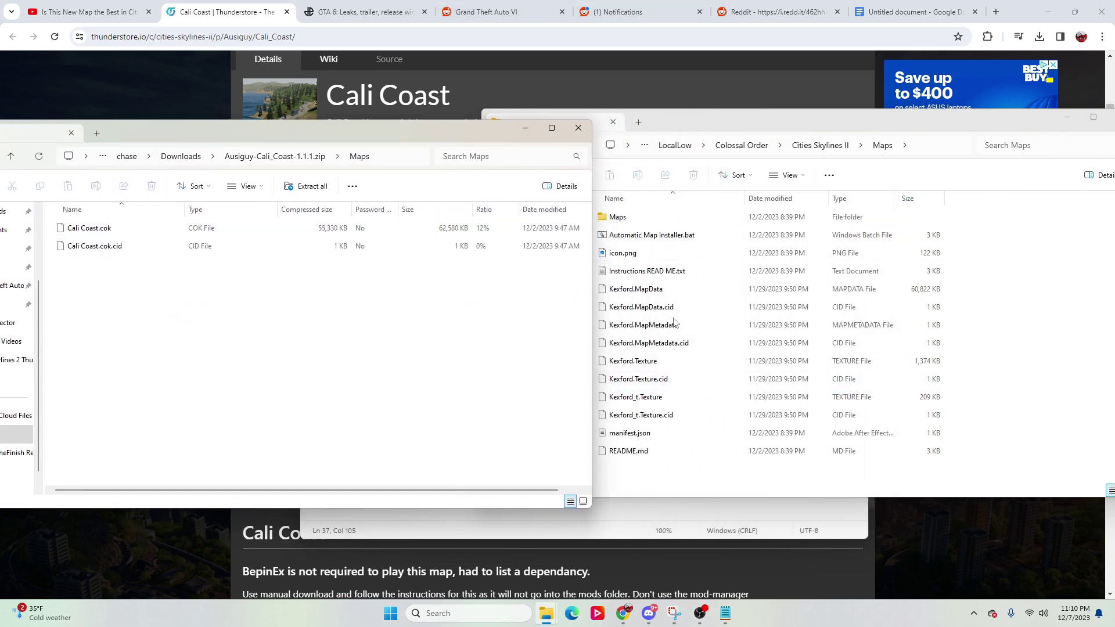
double_click(624, 218)
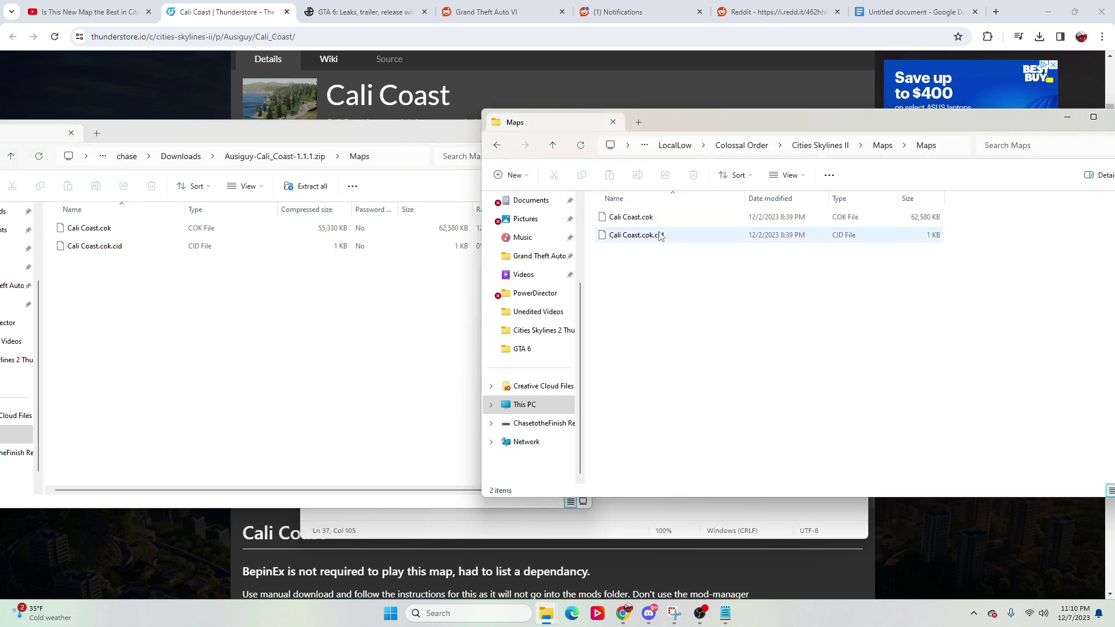
click(496, 146)
drag(163, 137, 304, 145)
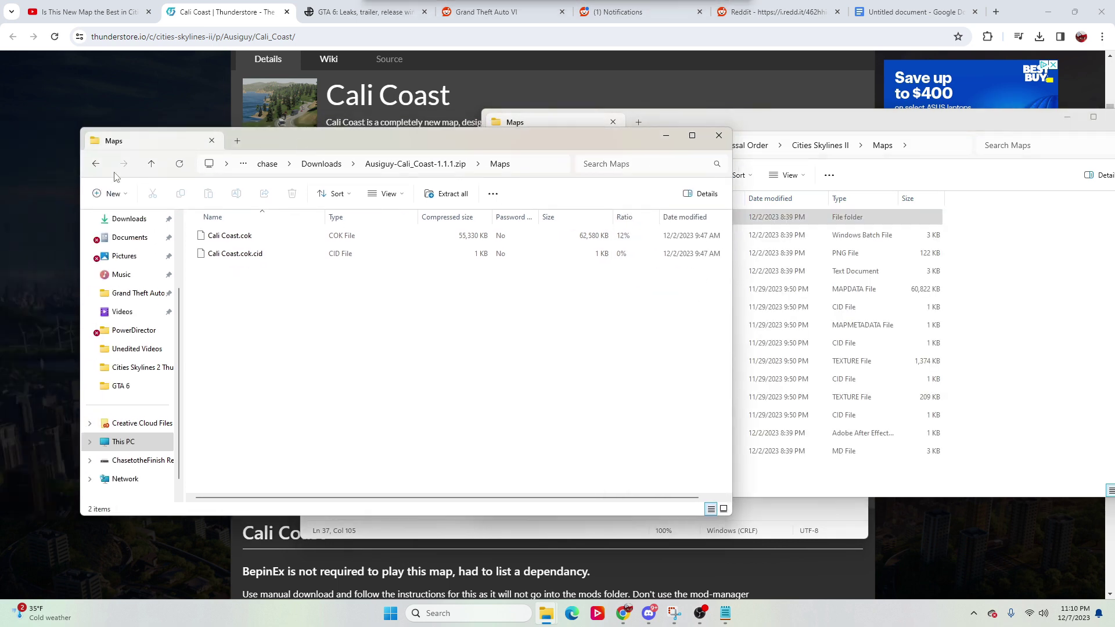
click(95, 164)
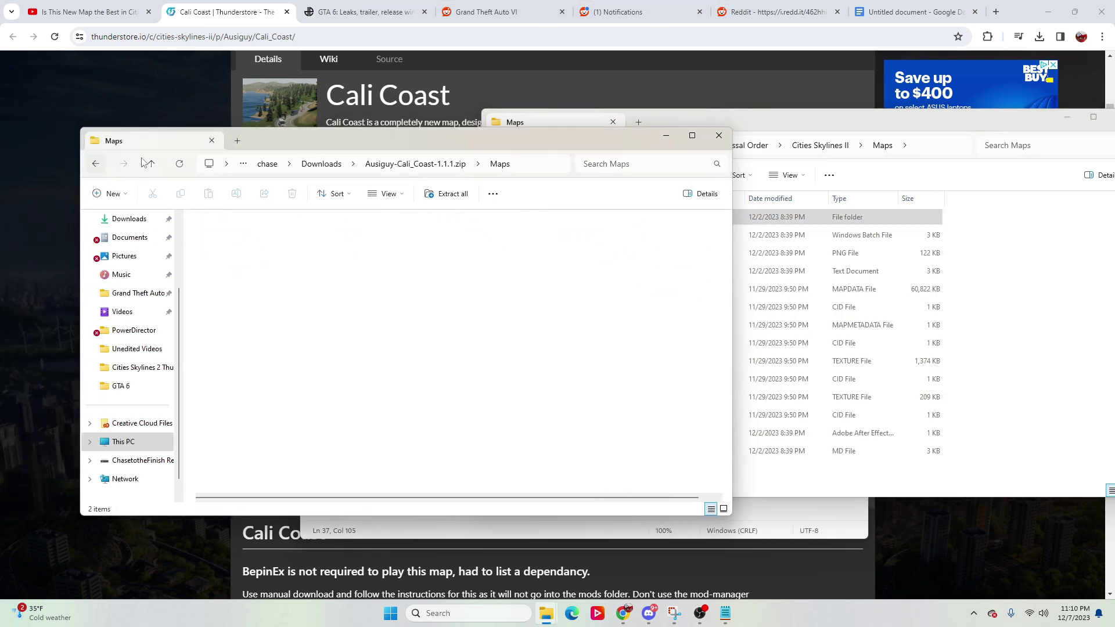
Start Extract all on the zip and browse the destination picker to C:\Users
click(451, 194)
click(681, 257)
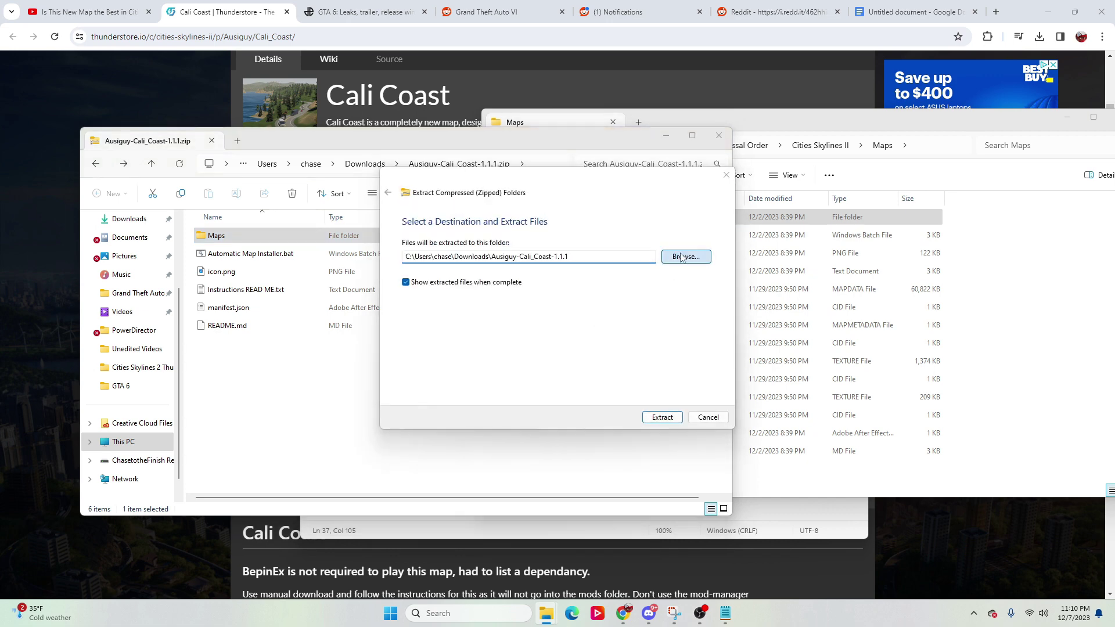
scroll(441, 383, down, 3)
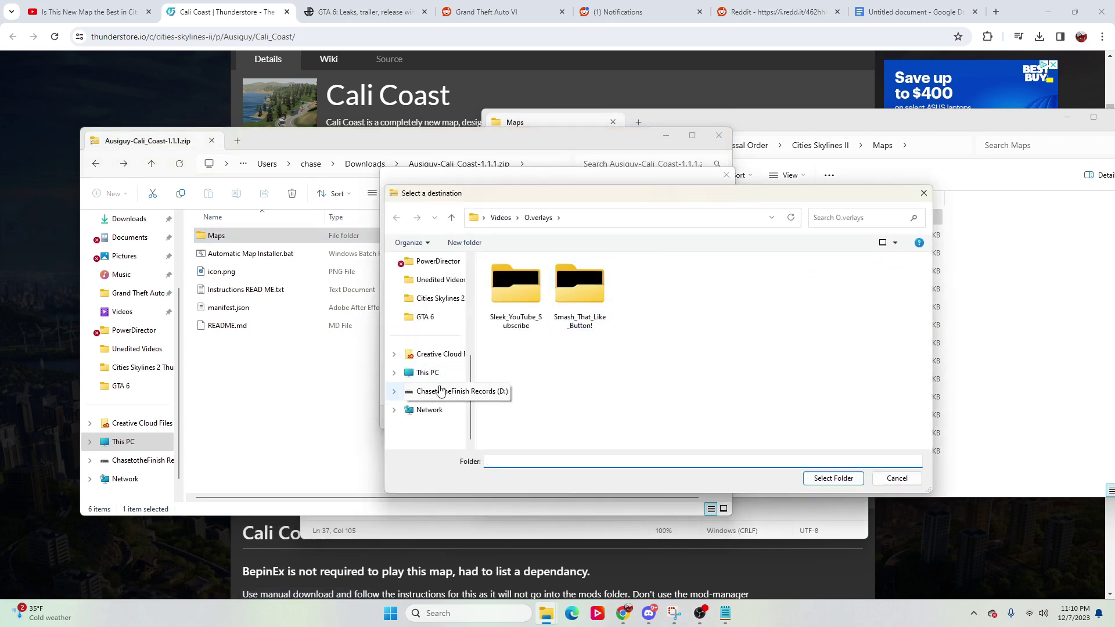
click(426, 373)
double_click(562, 284)
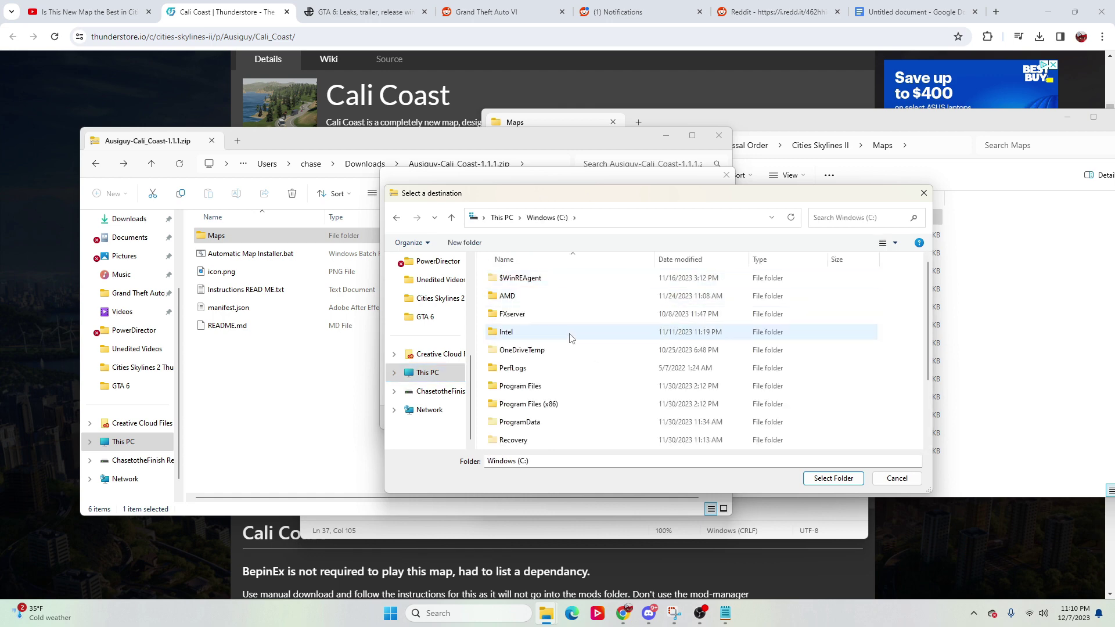
scroll(564, 348, down, 3)
double_click(516, 388)
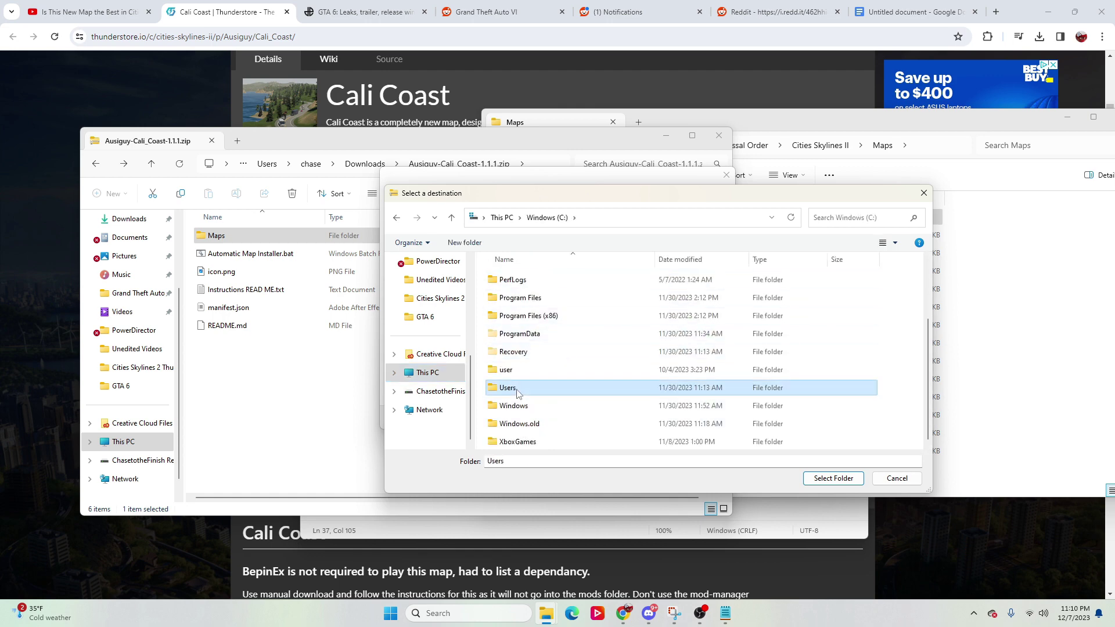
Choose AppData\LocalLow\Colossal Order\Cities Skylines II\Maps as destination and extract the zip
double_click(523, 282)
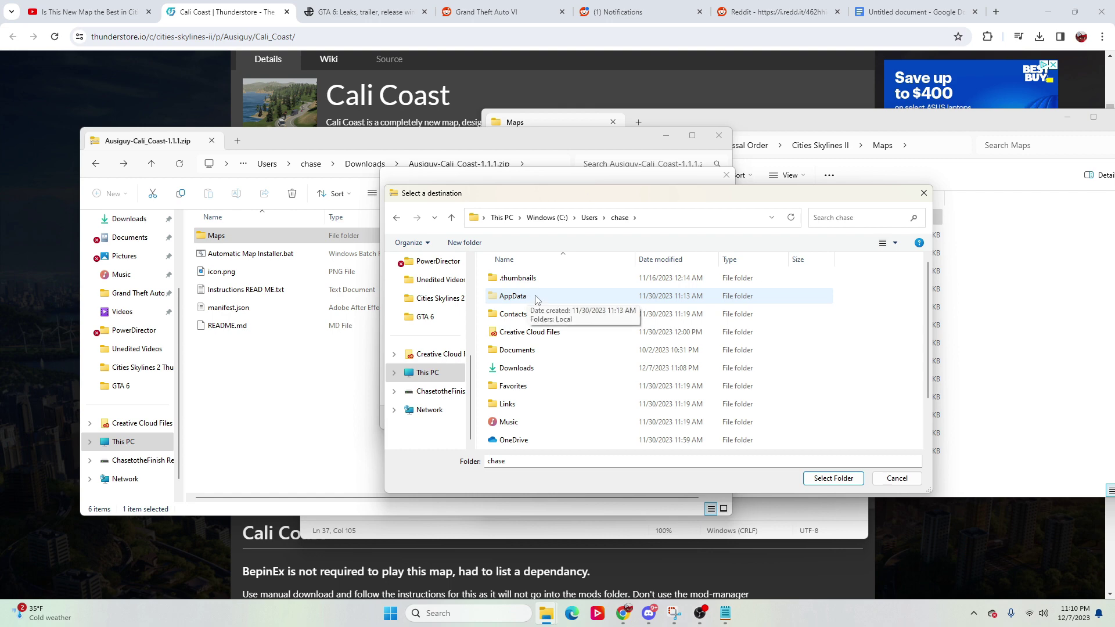
double_click(537, 298)
double_click(533, 297)
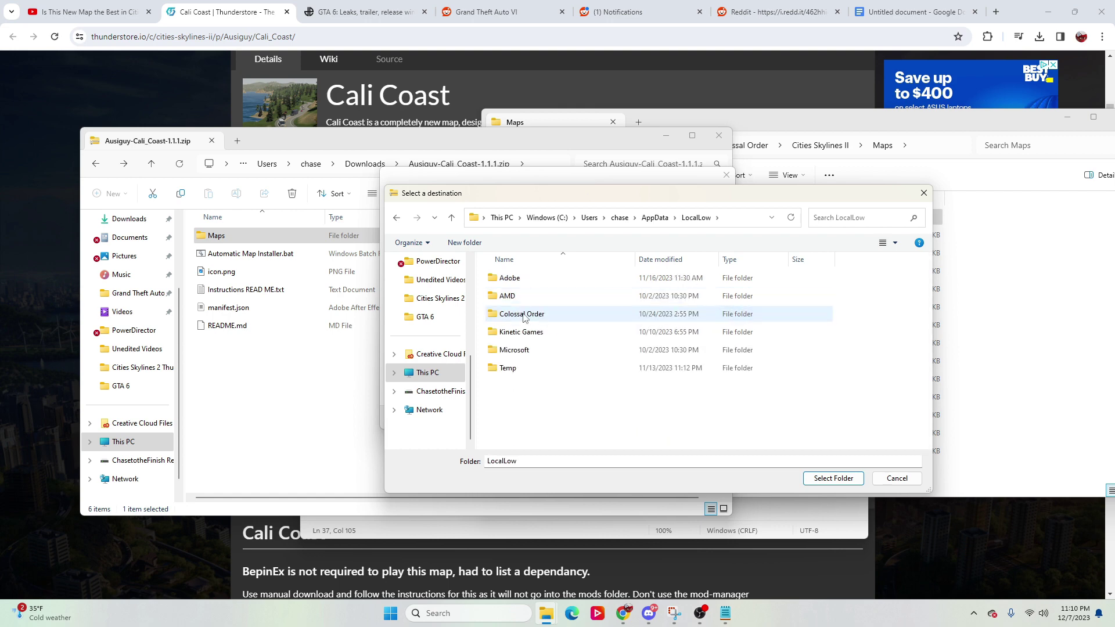
double_click(526, 315)
double_click(508, 280)
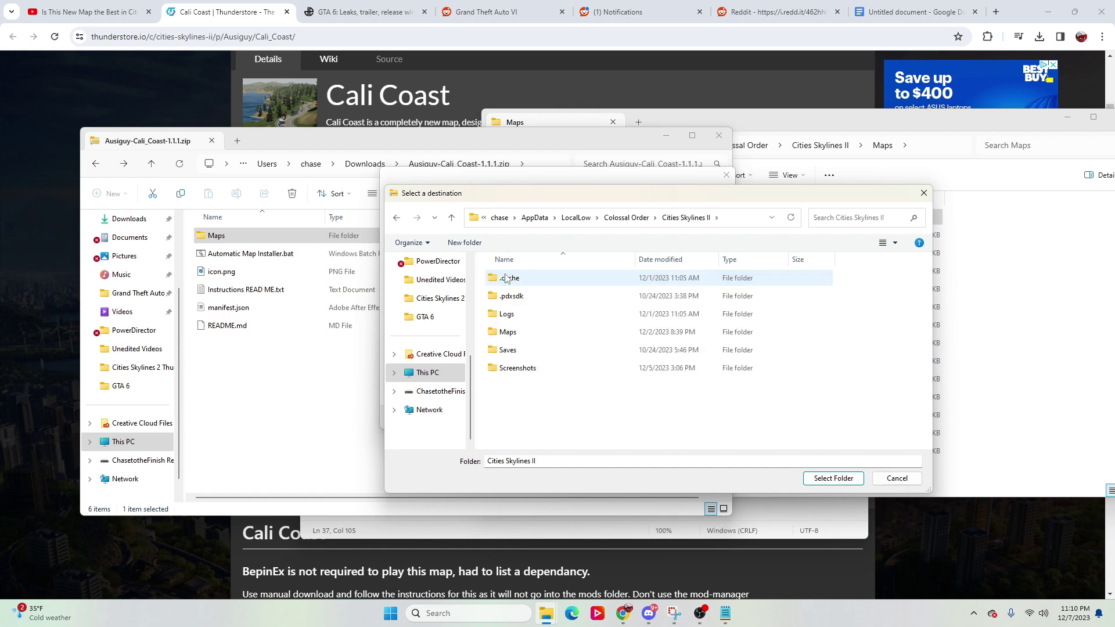
double_click(516, 335)
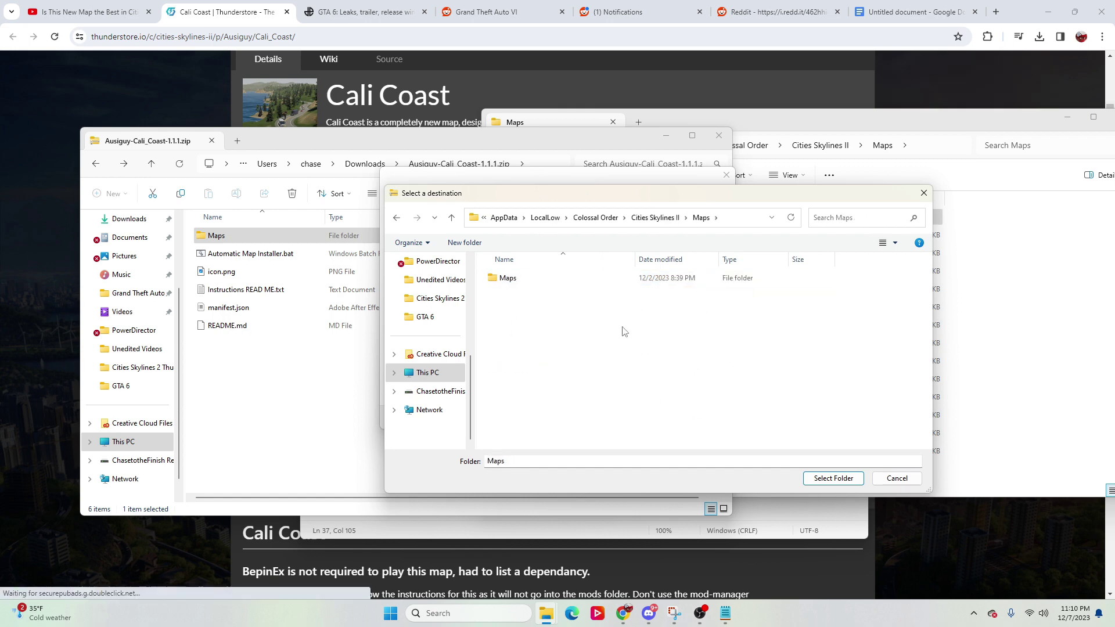
click(923, 195)
click(719, 135)
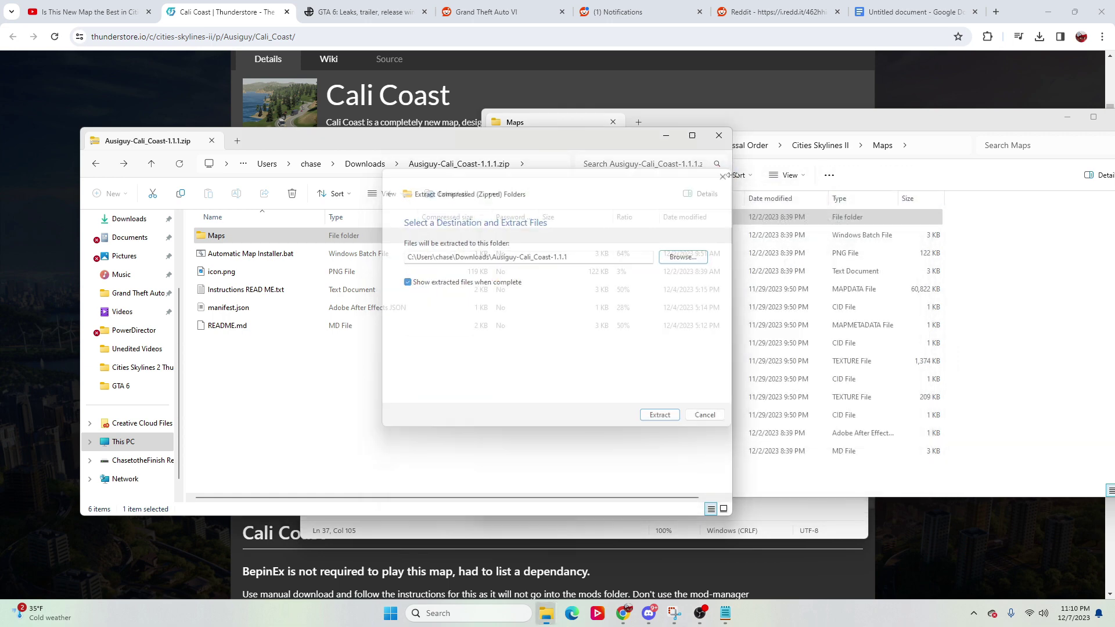
Close the Maps window and the README in Notepad, then open File Explorer at Home
drag(760, 123, 477, 114)
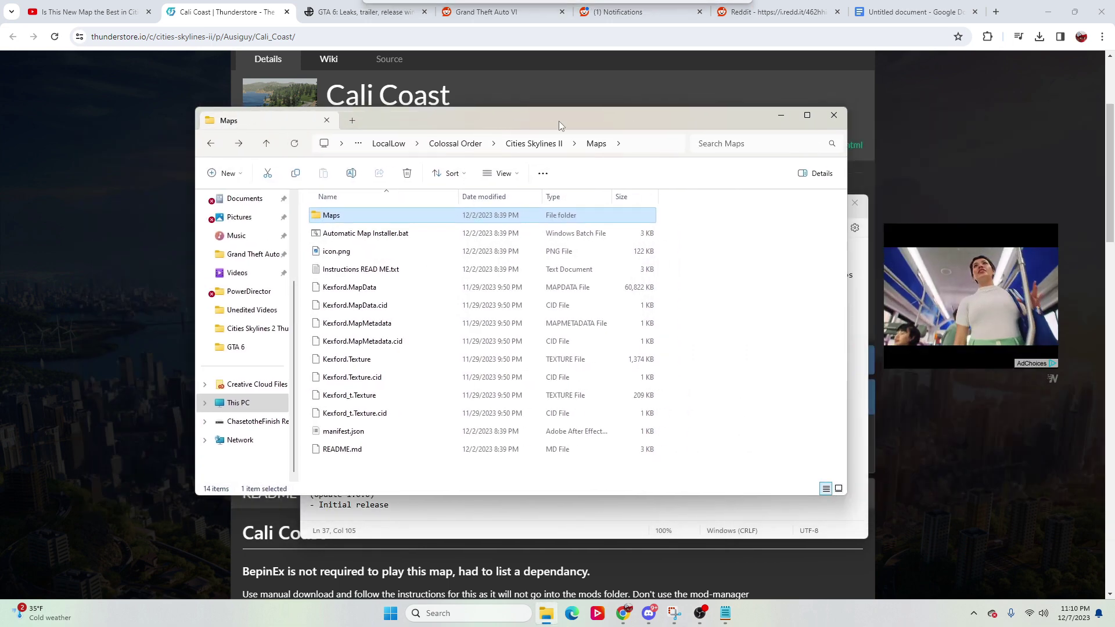
click(834, 119)
click(519, 340)
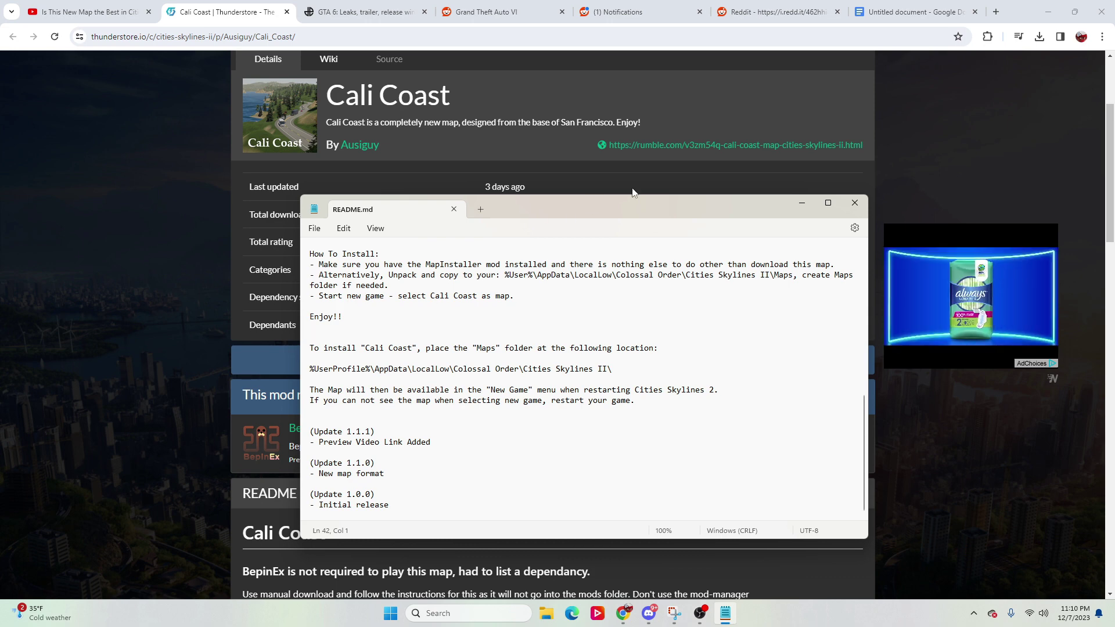
click(854, 203)
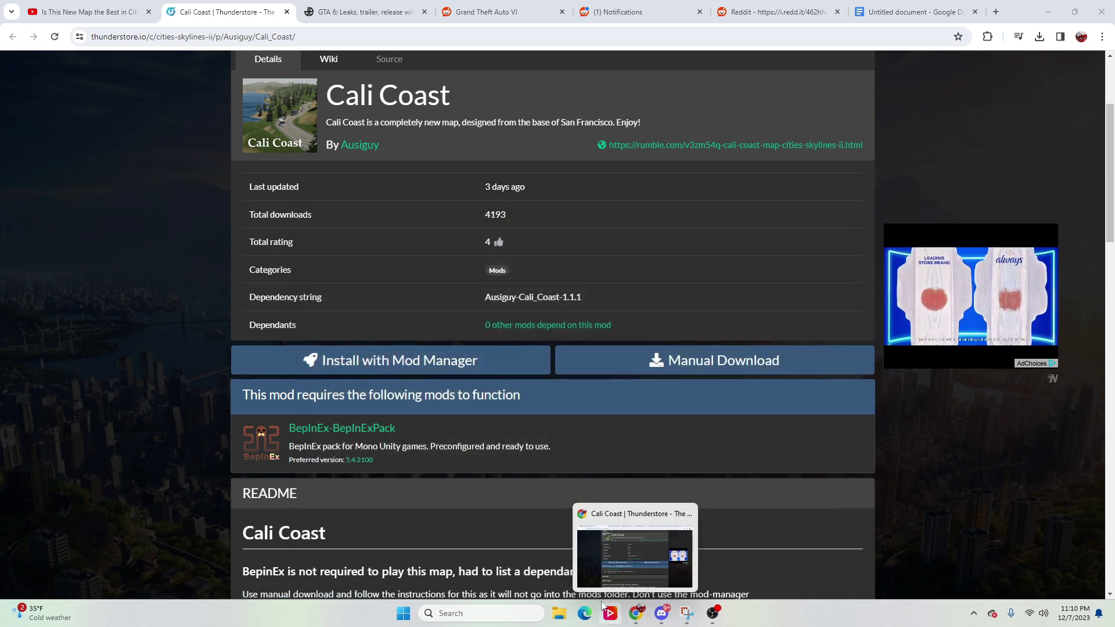
click(559, 614)
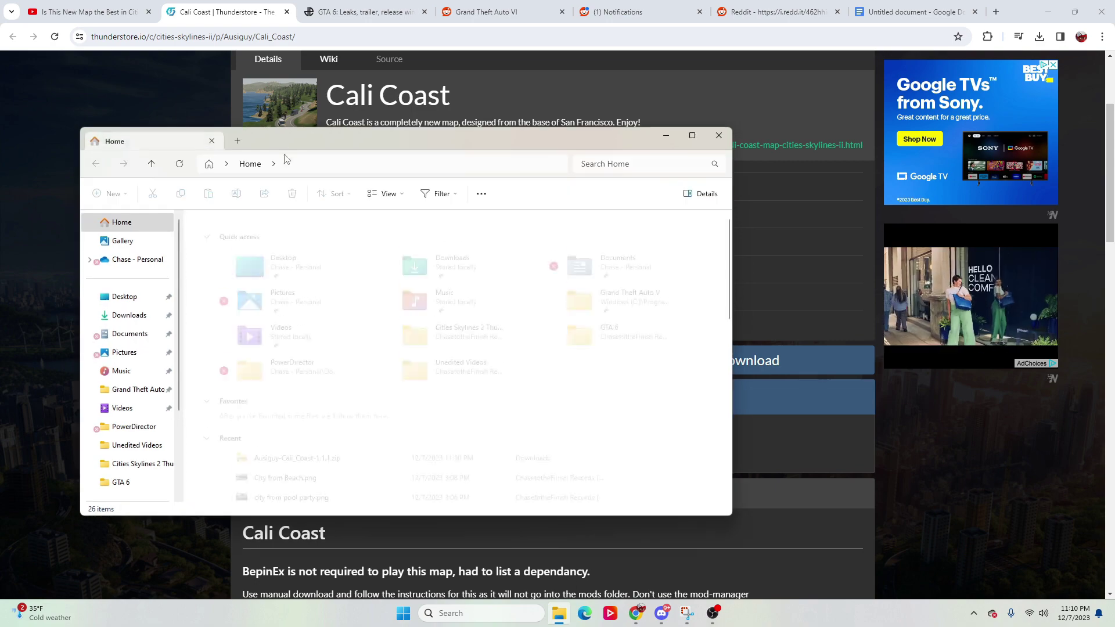
Maximize Explorer and go to C:\XboxGames\Cities- Skylines II - PC Edition\Content\BepInEx
drag(374, 134, 521, 132)
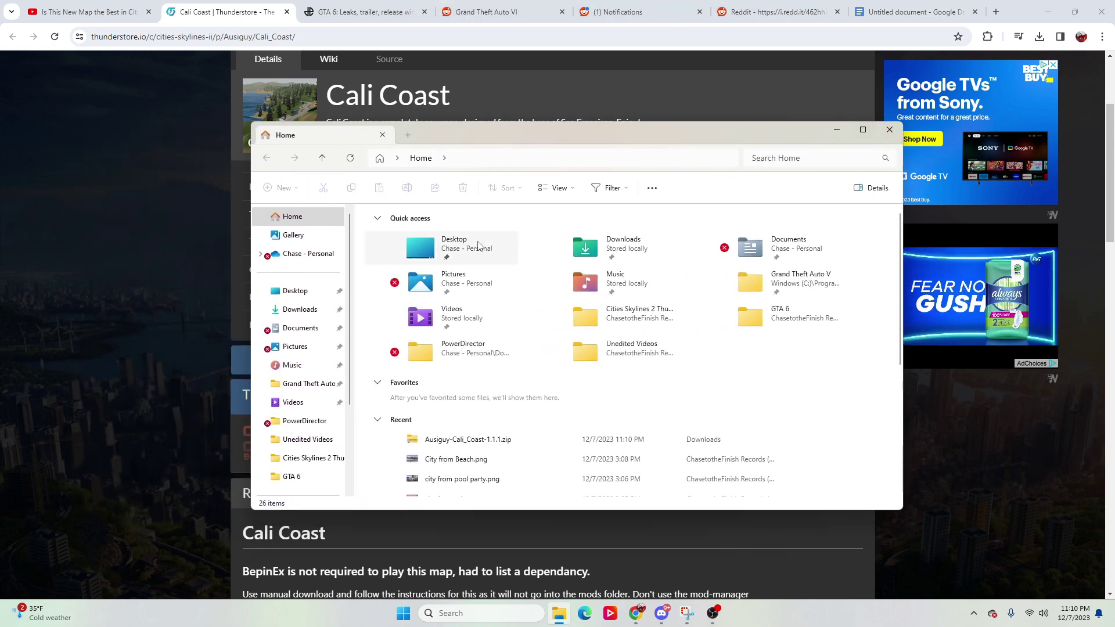
click(862, 129)
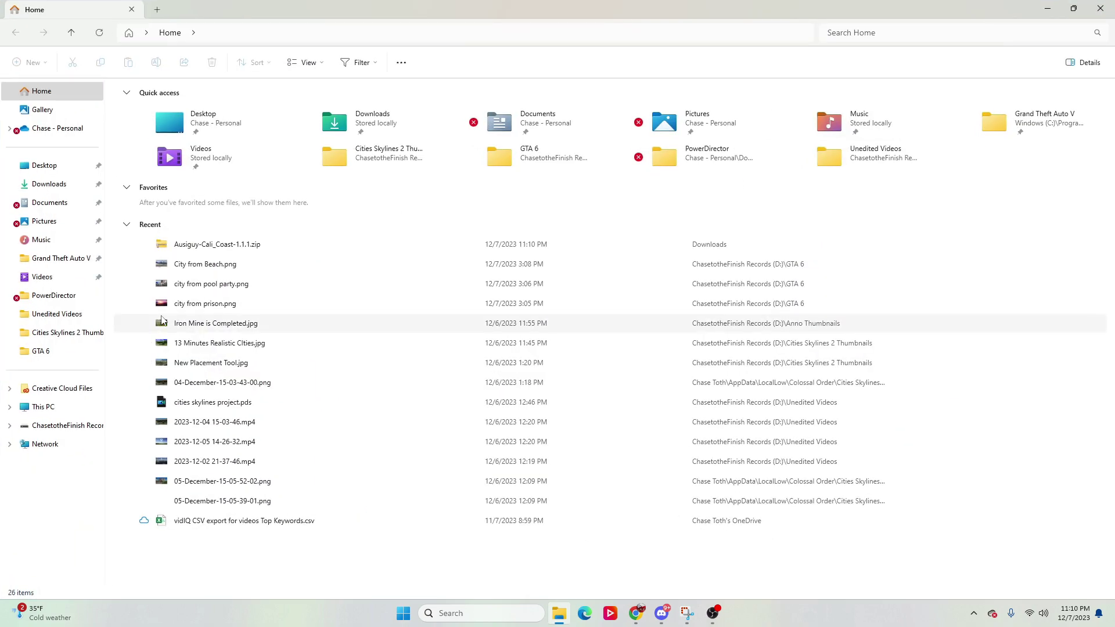
click(41, 409)
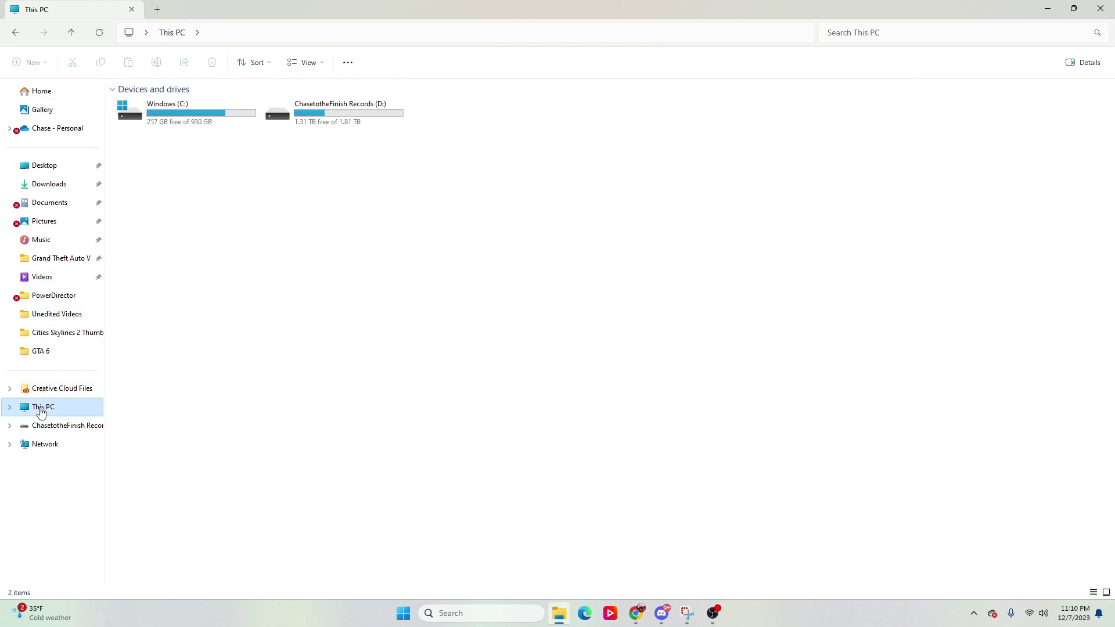
double_click(174, 113)
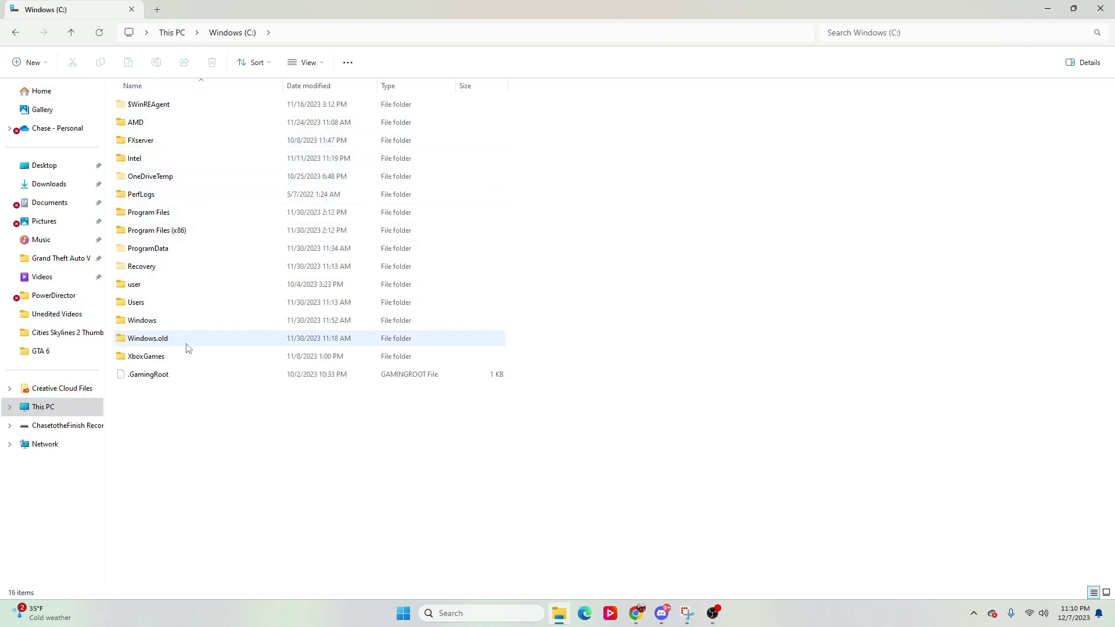
click(68, 406)
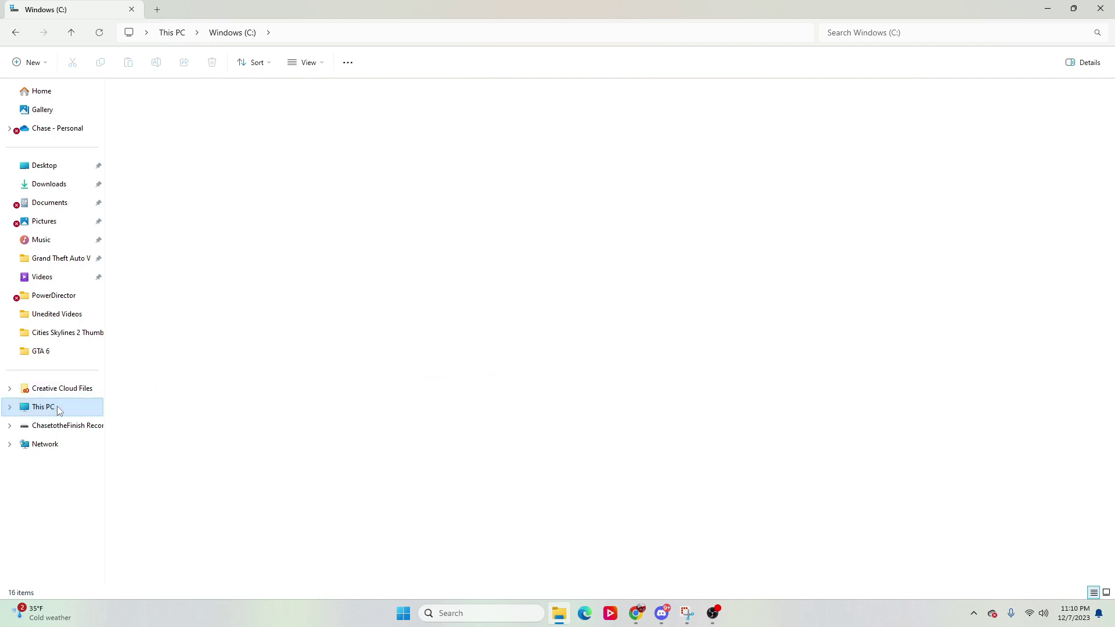
double_click(184, 128)
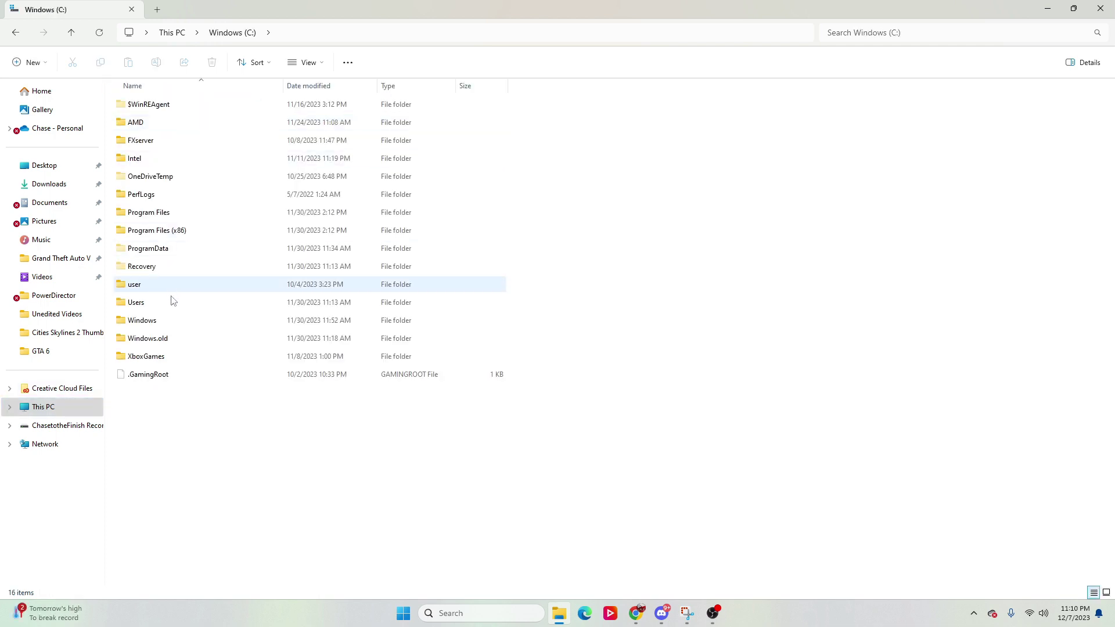
double_click(146, 357)
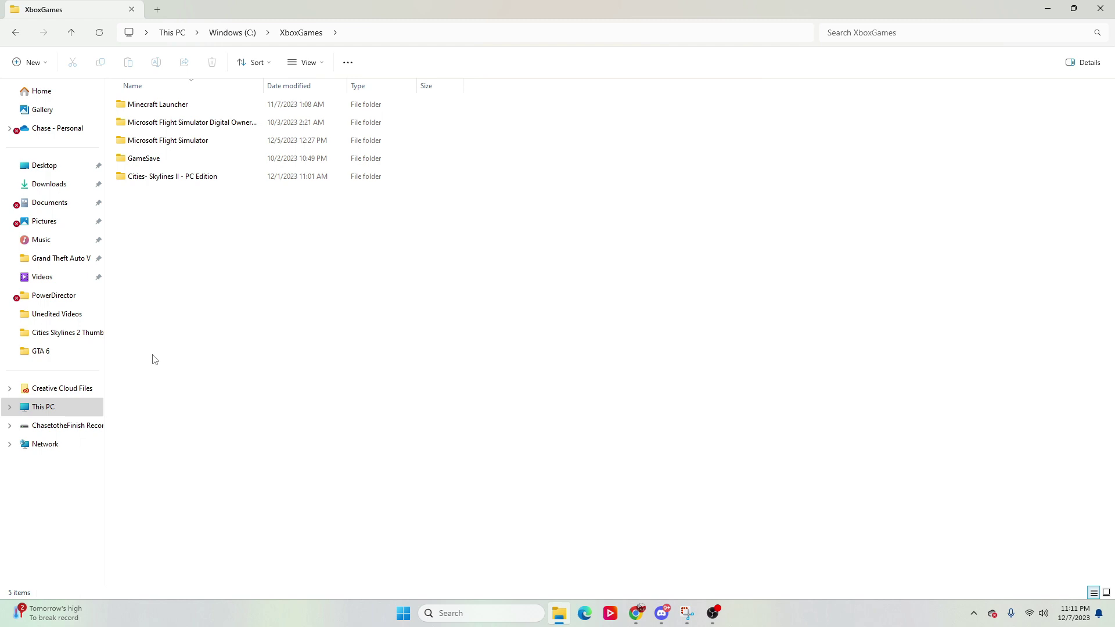
double_click(167, 177)
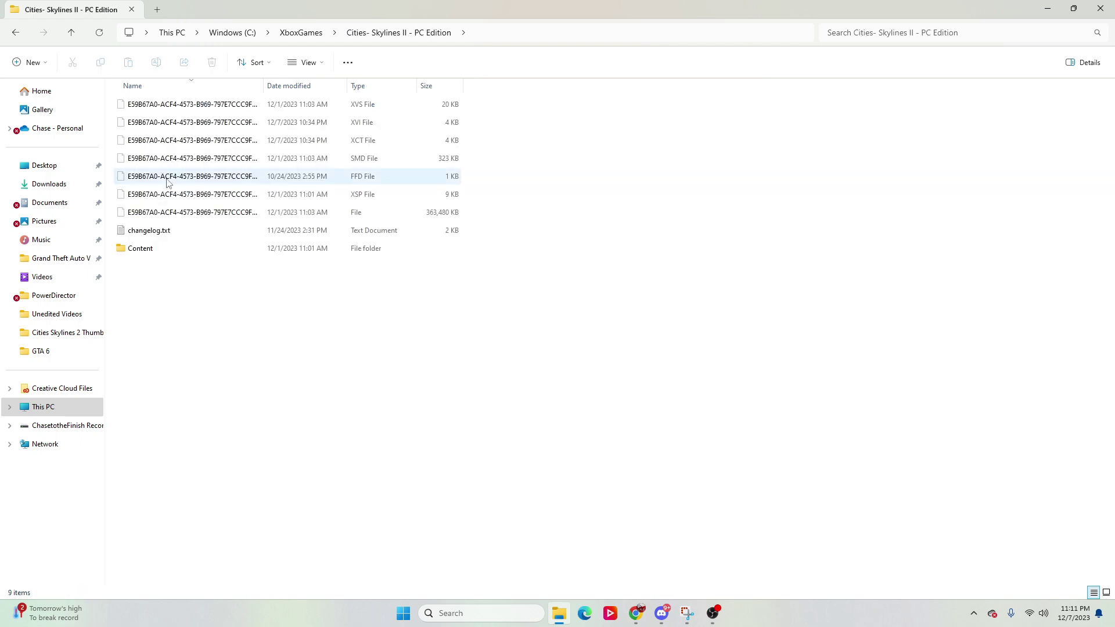
double_click(162, 255)
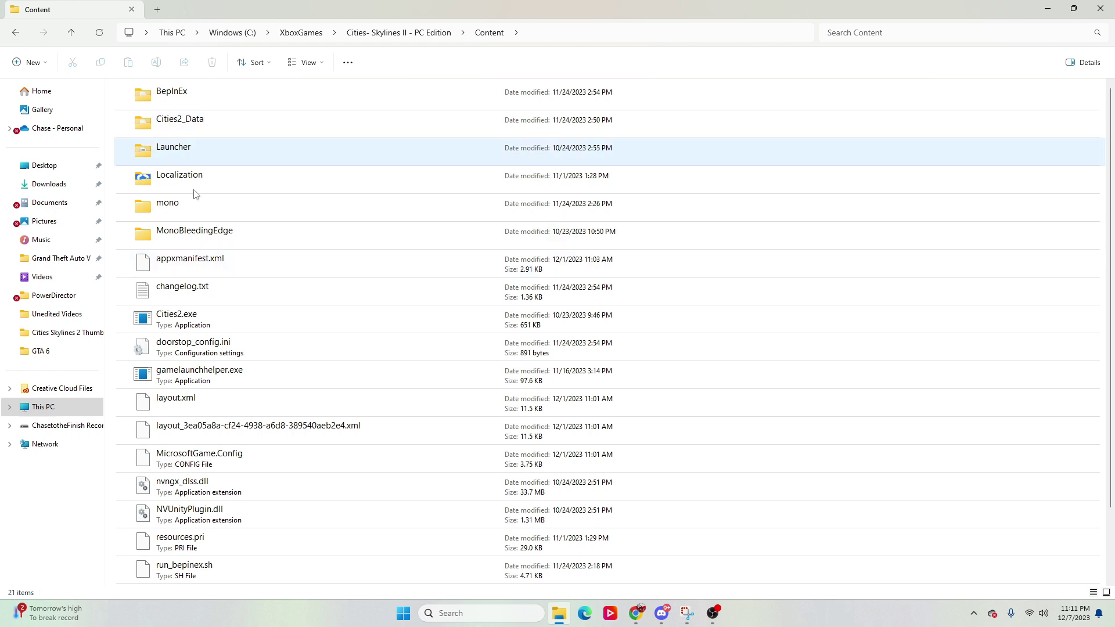
double_click(208, 99)
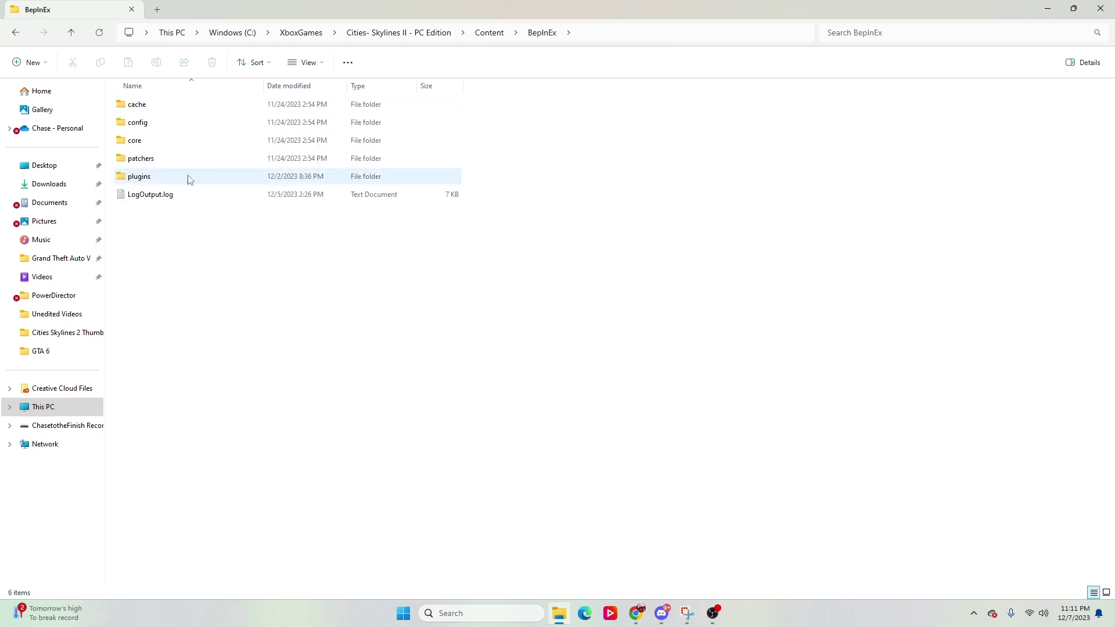
Open BepInEx's plugins folder to view the installed mods, then switch back to the YouTube video
double_click(186, 181)
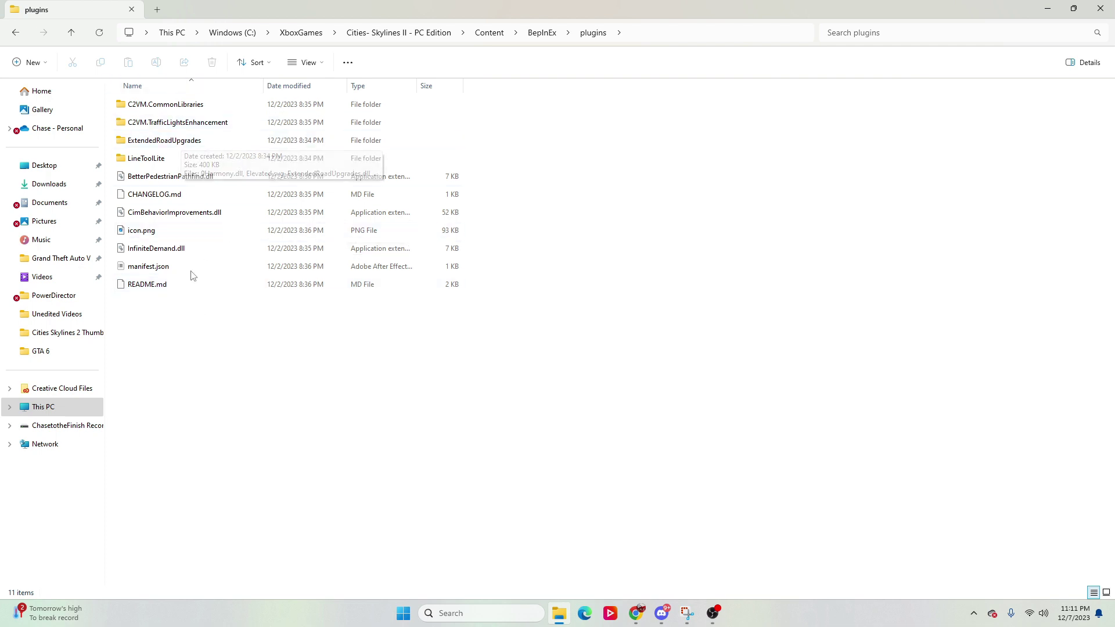
click(540, 34)
click(488, 33)
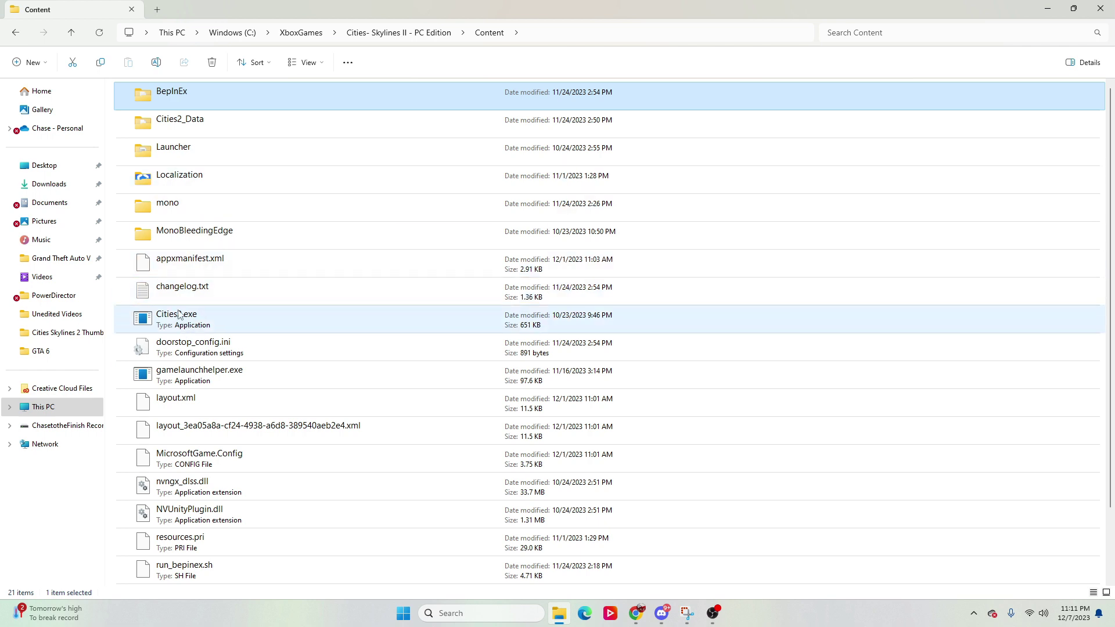
double_click(171, 99)
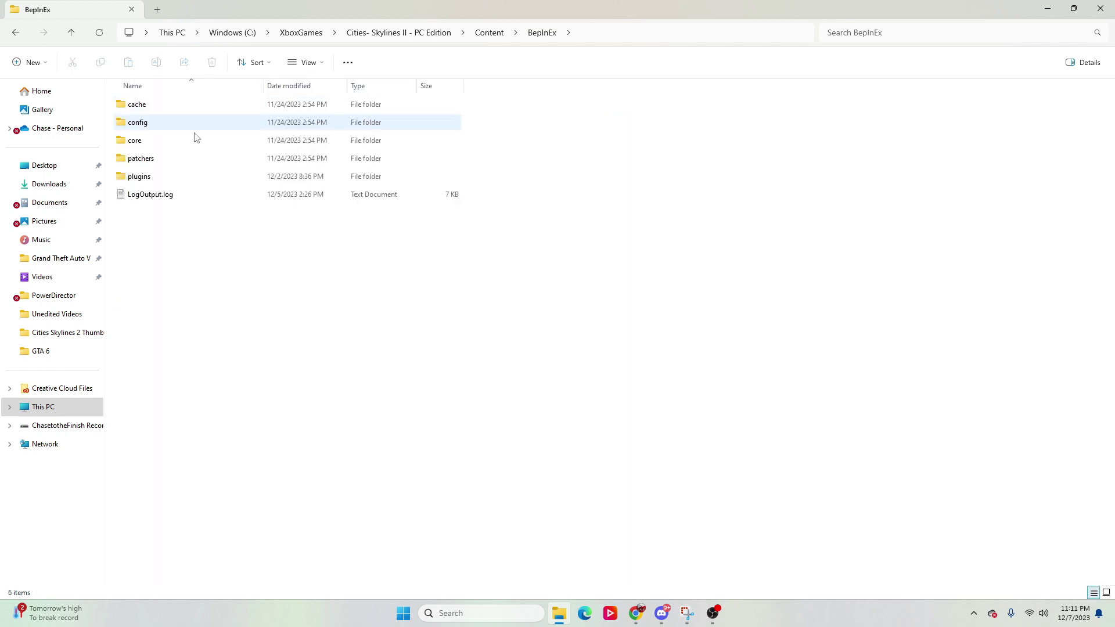
double_click(186, 174)
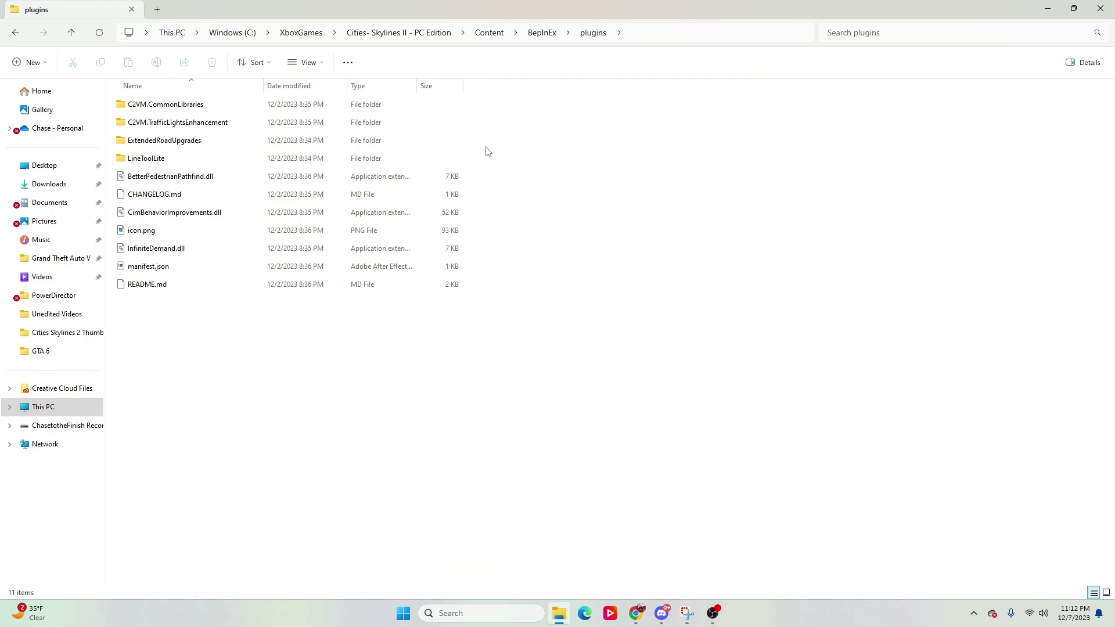
drag(984, 14, 770, 130)
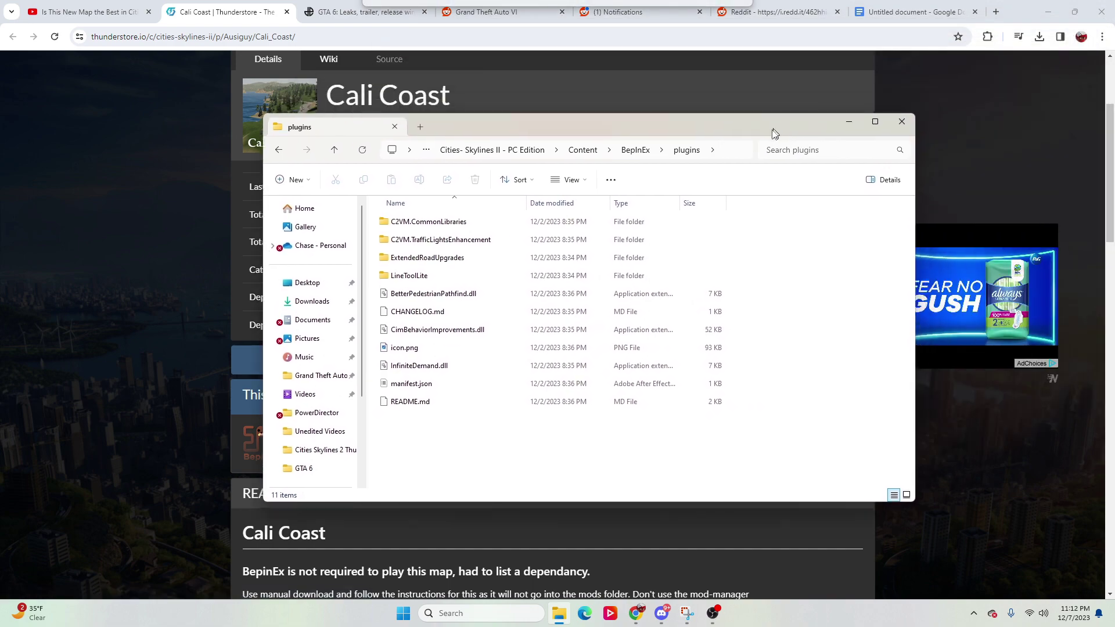
click(132, 6)
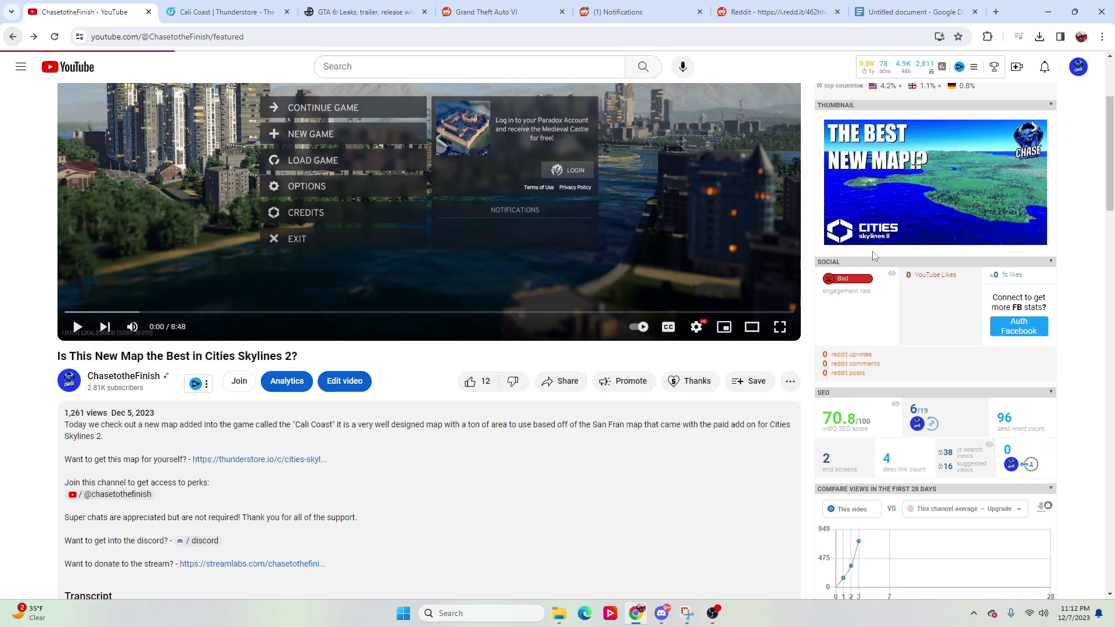
Go to the video's channel and browse the Latest uploads on its Videos tab
click(73, 317)
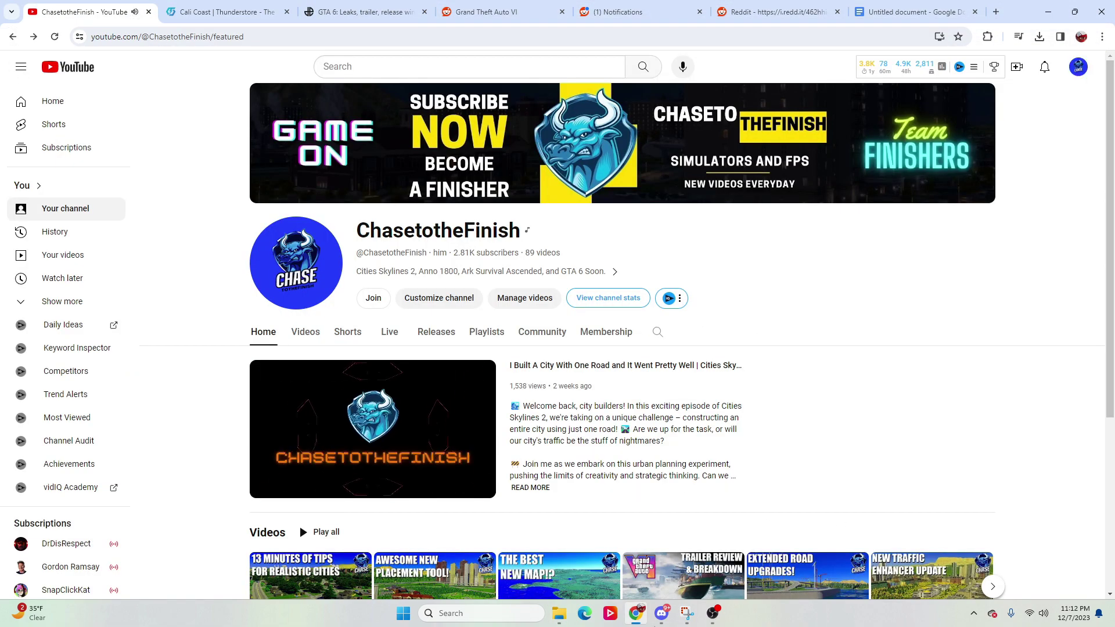
click(319, 346)
scroll(580, 337, down, 5)
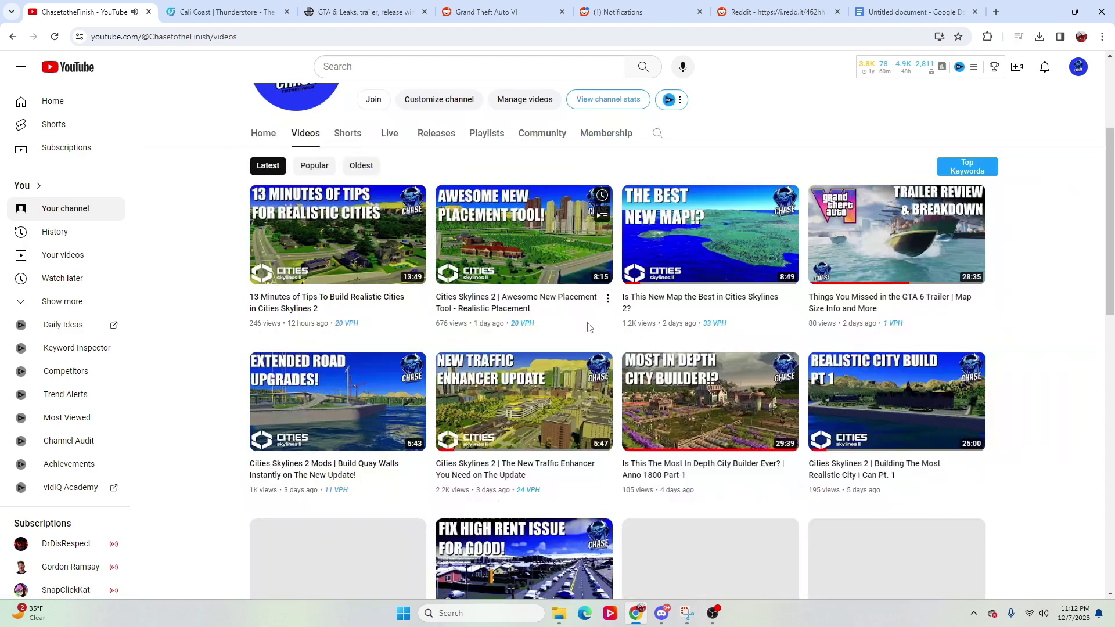
scroll(585, 312, up, 1)
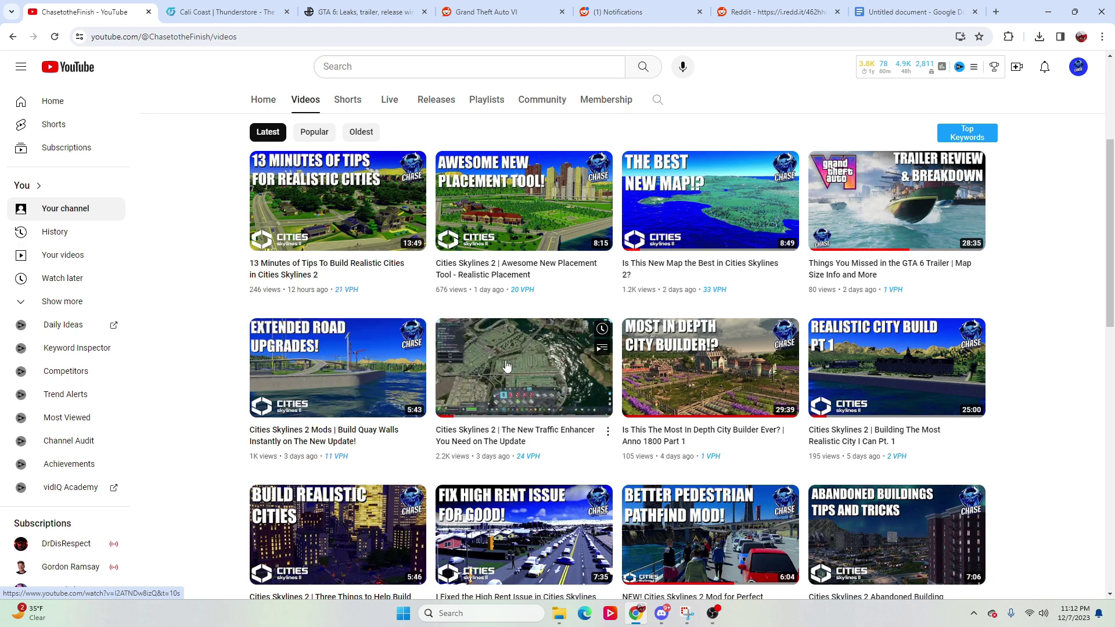
scroll(1025, 244, down, 1)
scroll(1023, 244, down, 2)
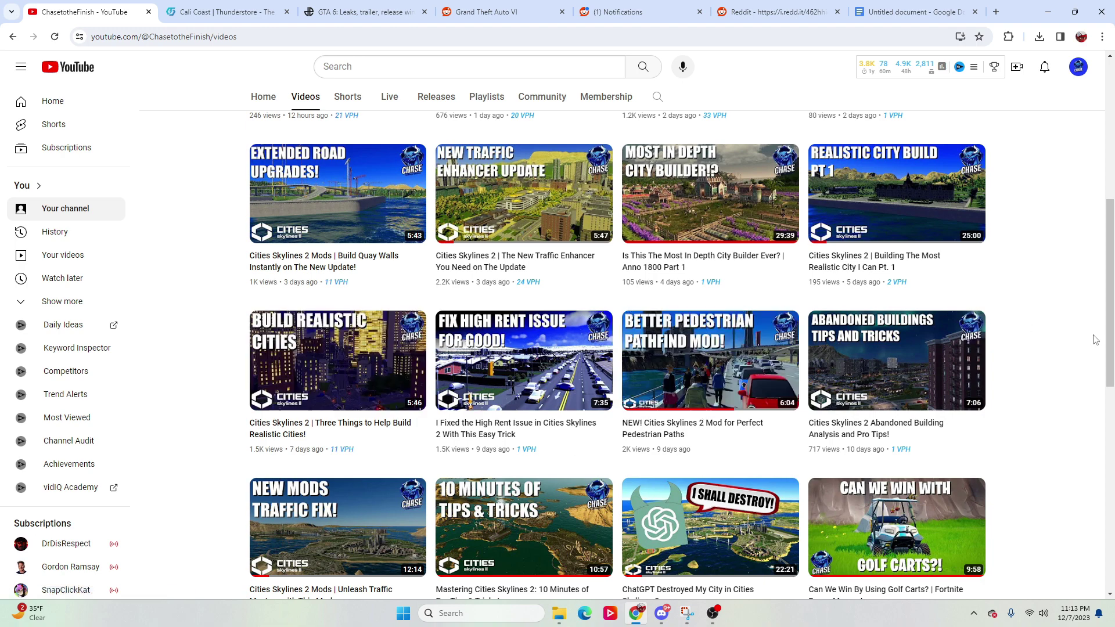
scroll(1094, 340, up, 2)
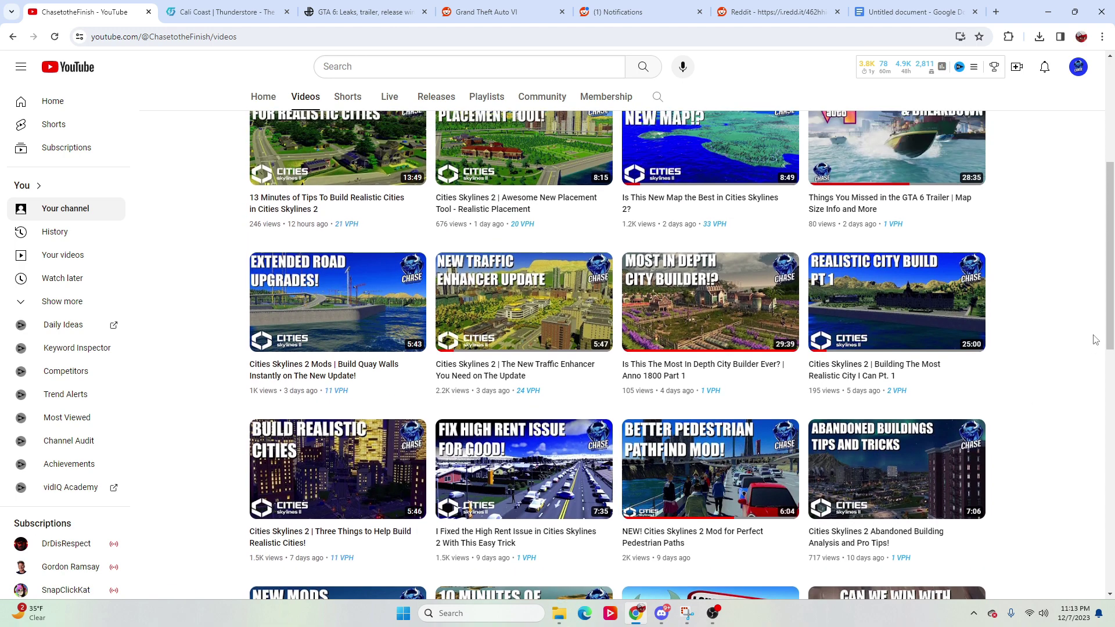
scroll(1094, 340, up, 1)
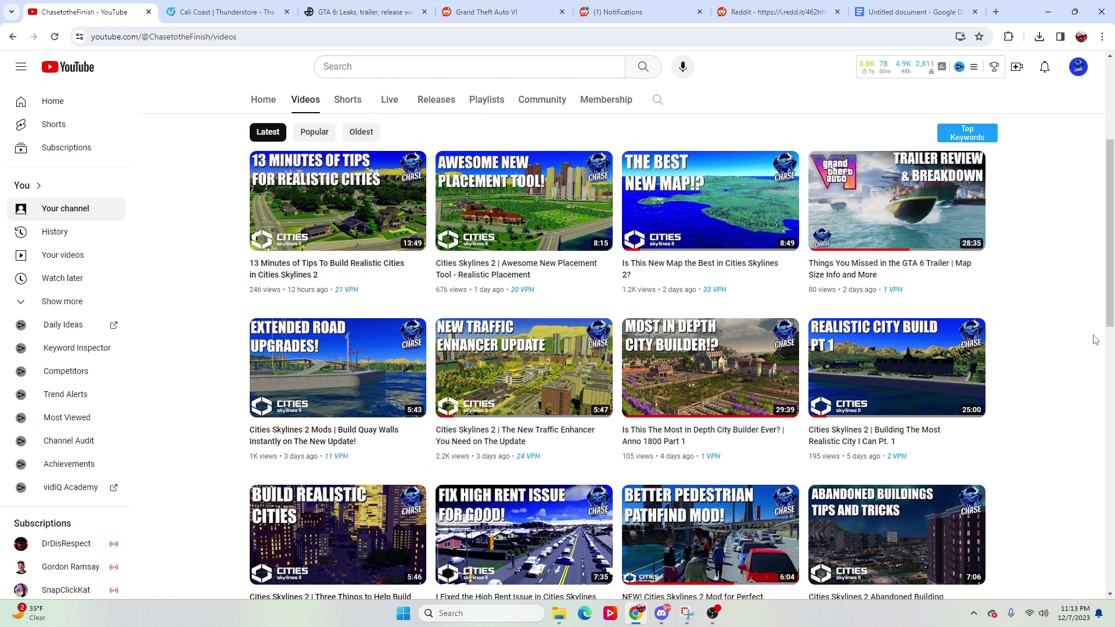